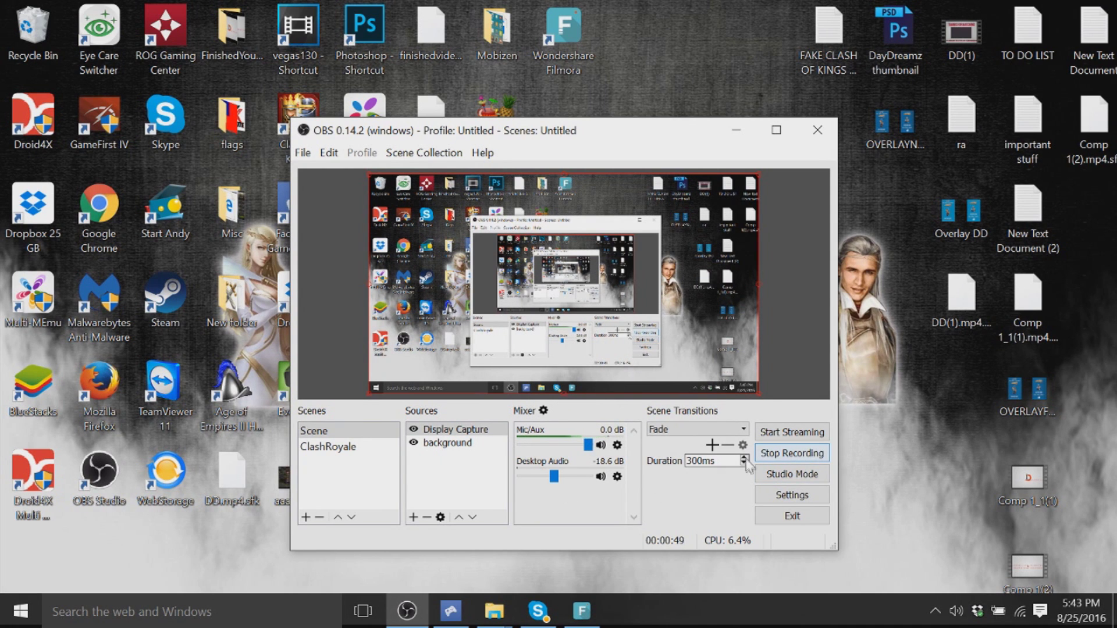
# Bring the Wondershare Filmora editor to the front while OBS keeps recording.
pyautogui.click(582, 611)
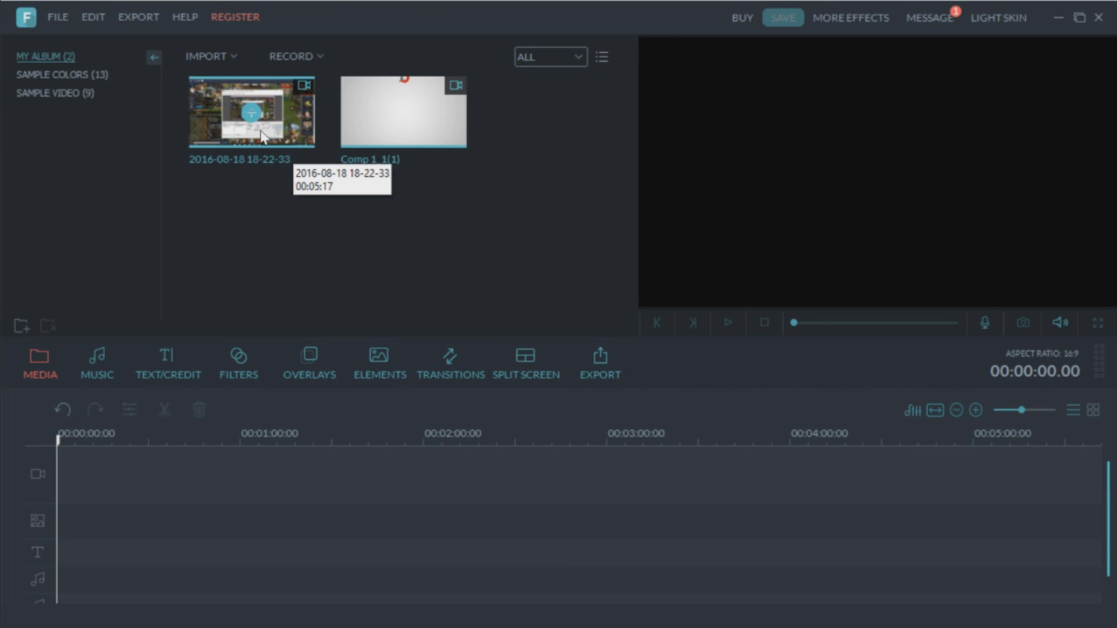
# Find the Comp 1_1(1) intro via OBS's recordings folder and drag it to the track's start.
pyautogui.moveTo(262, 137); pyautogui.dragTo(277, 166)
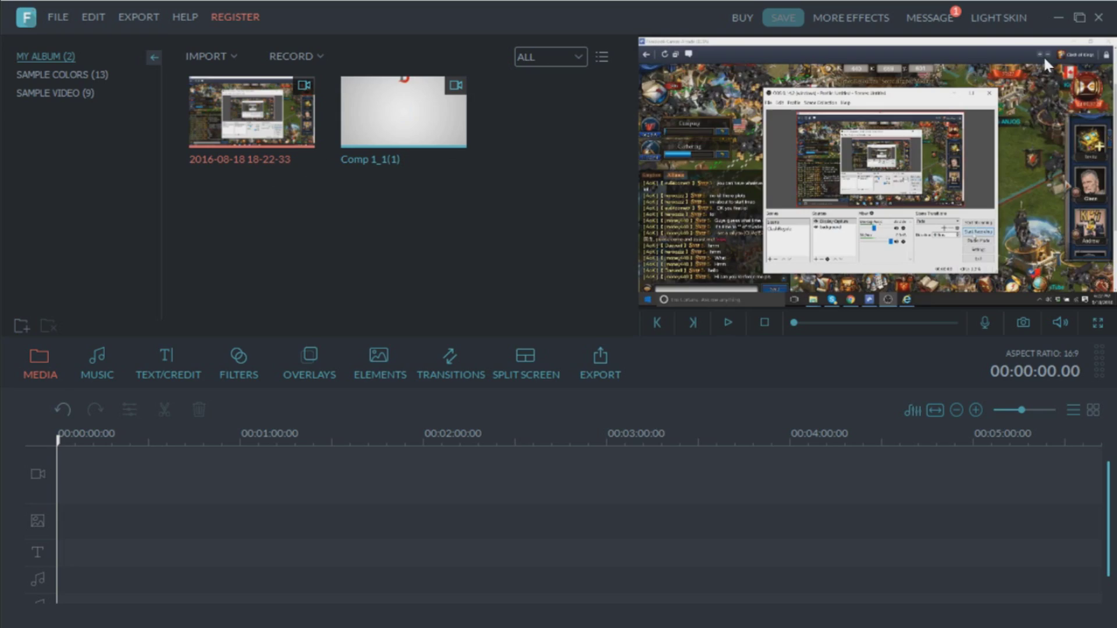
pyautogui.click(1058, 18)
pyautogui.click(304, 152)
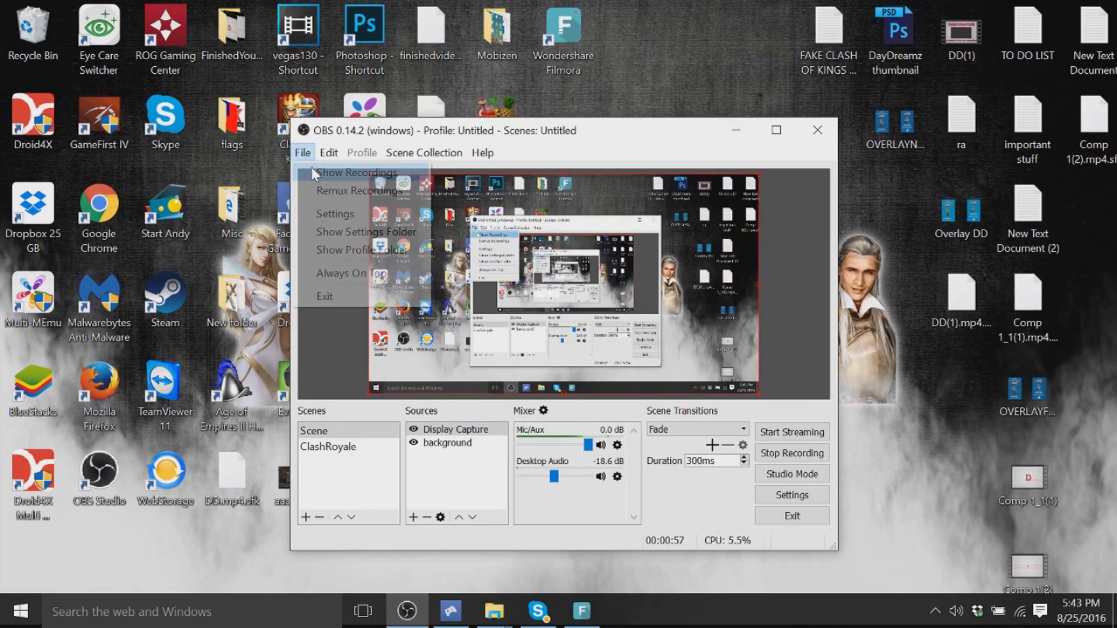
pyautogui.click(334, 169)
pyautogui.moveTo(646, 273); pyautogui.dragTo(69, 484)
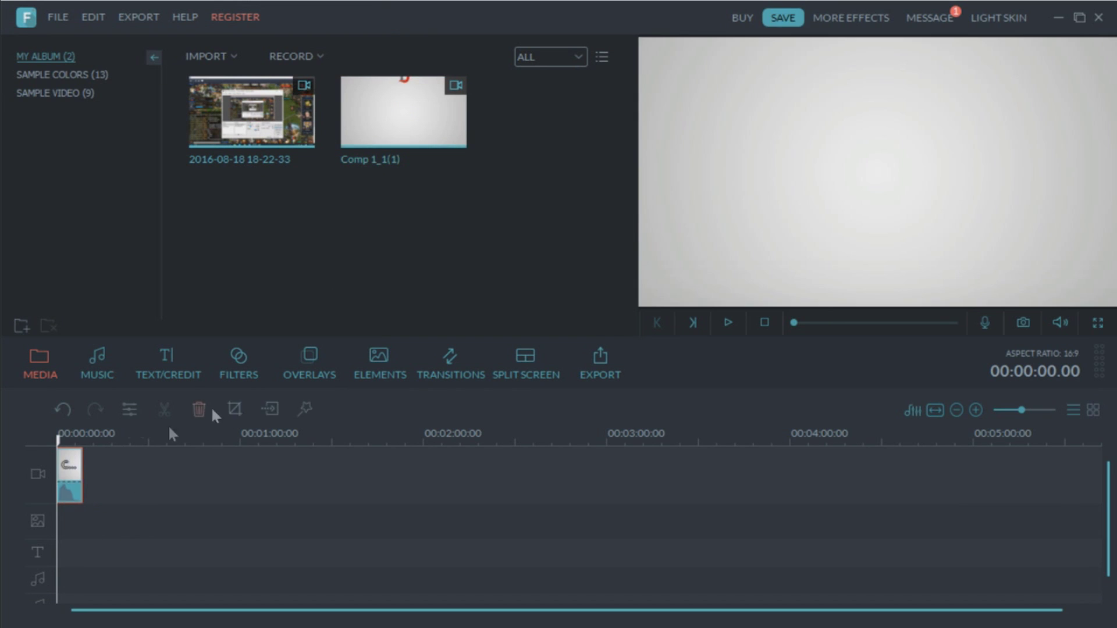
pyautogui.click(728, 322)
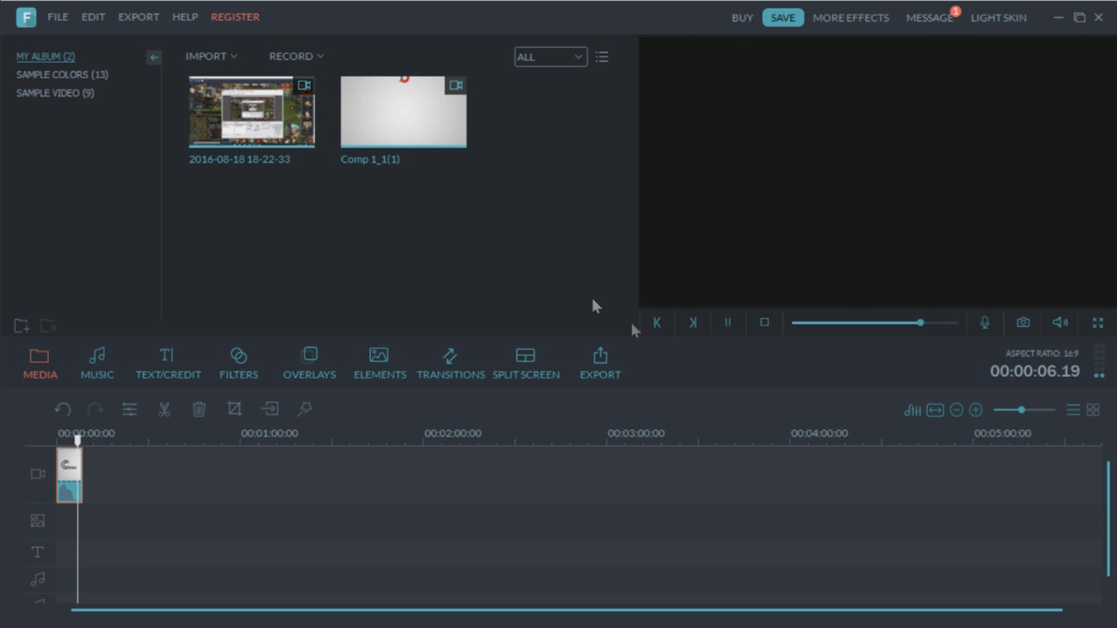
pyautogui.moveTo(295, 112); pyautogui.dragTo(84, 463)
pyautogui.click(731, 323)
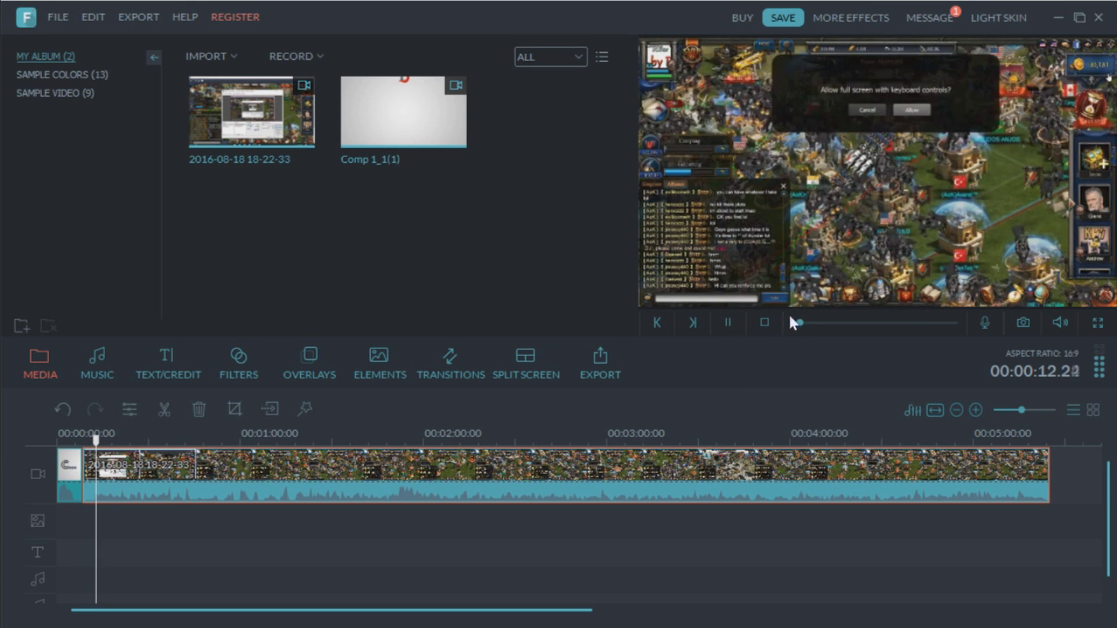
# Park the playhead at 00:00:12.00 in the gameplay clip.
pyautogui.click(100, 441)
pyautogui.moveTo(100, 440); pyautogui.dragTo(95, 440)
pyautogui.press('space')
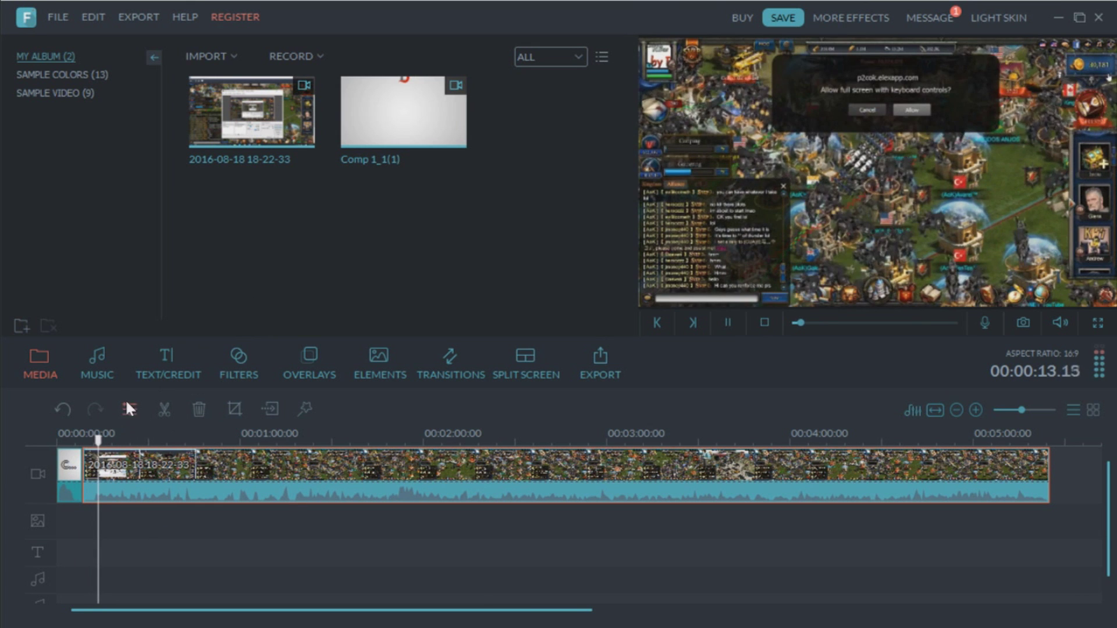
pyautogui.click(727, 325)
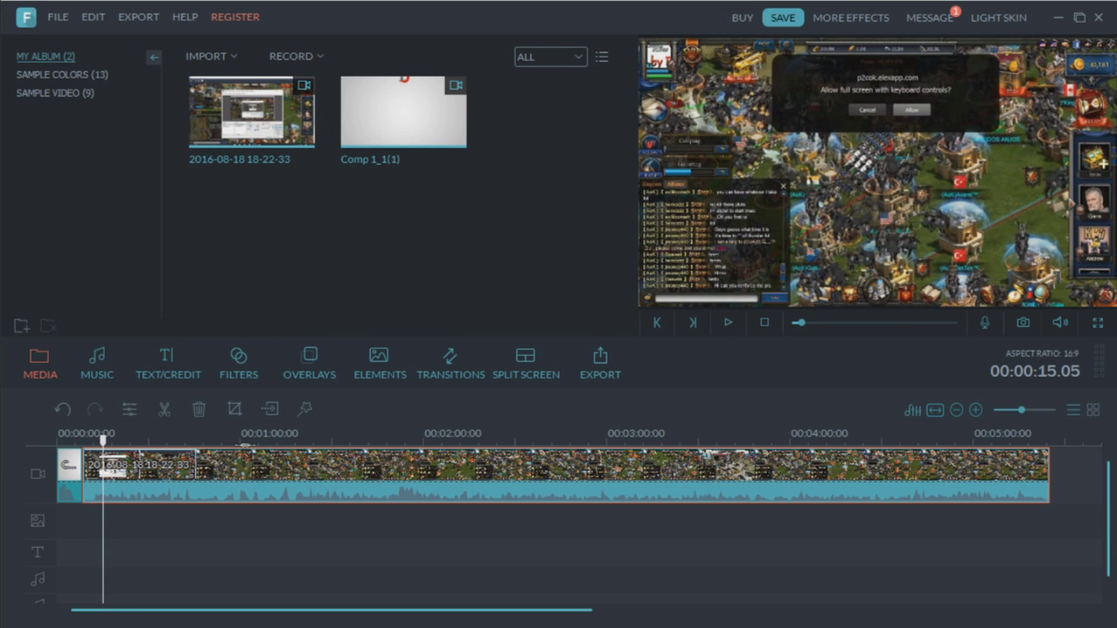
pyautogui.moveTo(105, 440); pyautogui.dragTo(94, 440)
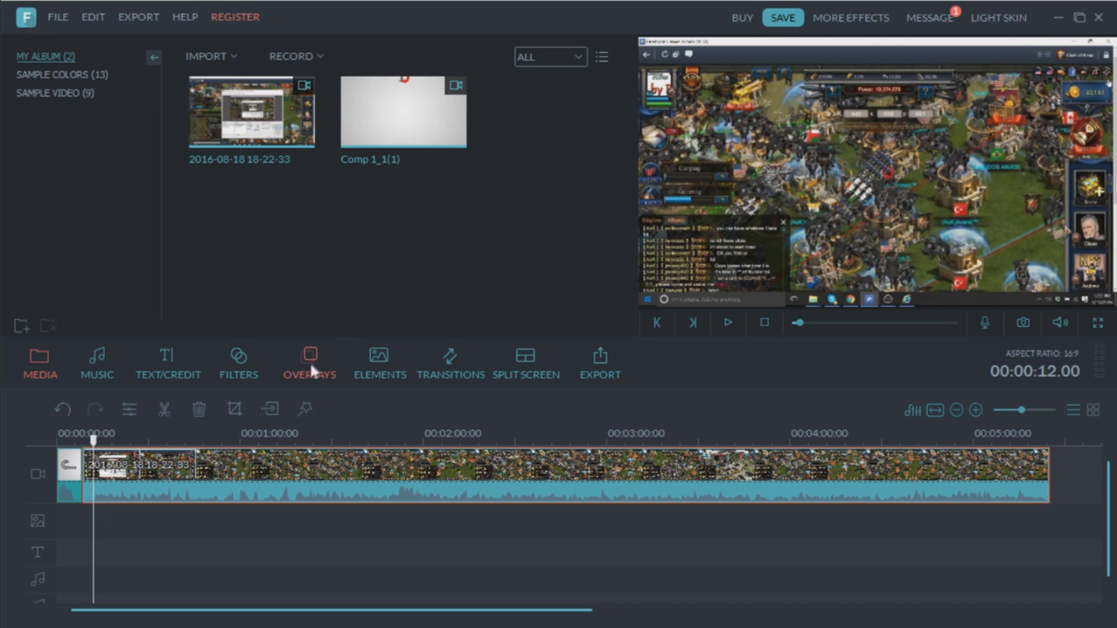
# Split the gameplay at 00:00:12, cut the short leading piece, and show the music library.
pyautogui.click(162, 408)
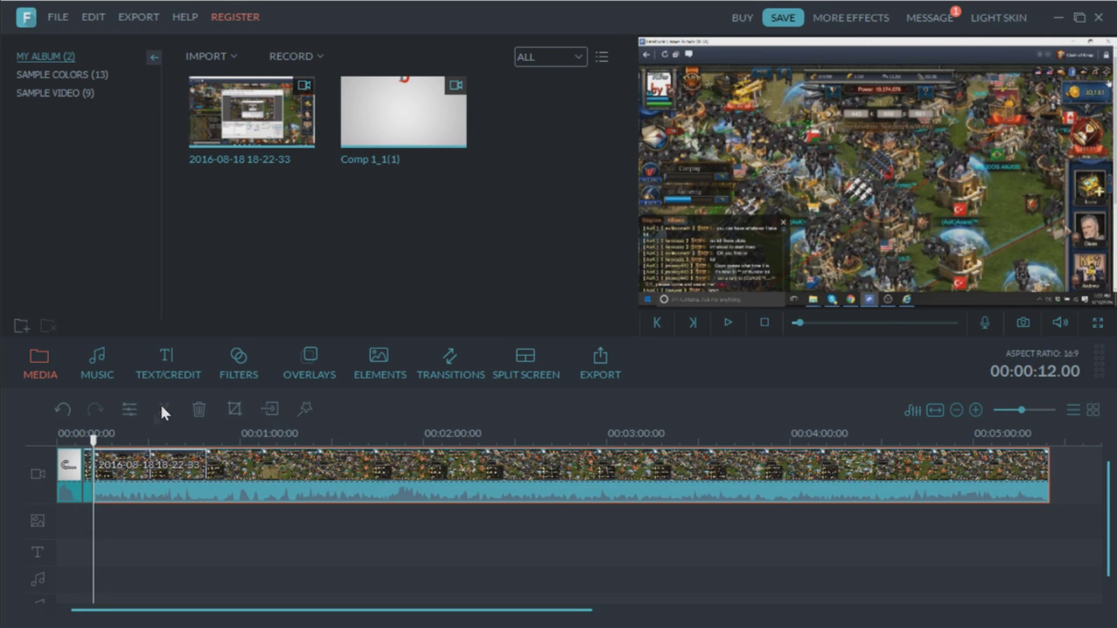
pyautogui.rightClick(90, 462)
pyautogui.click(162, 225)
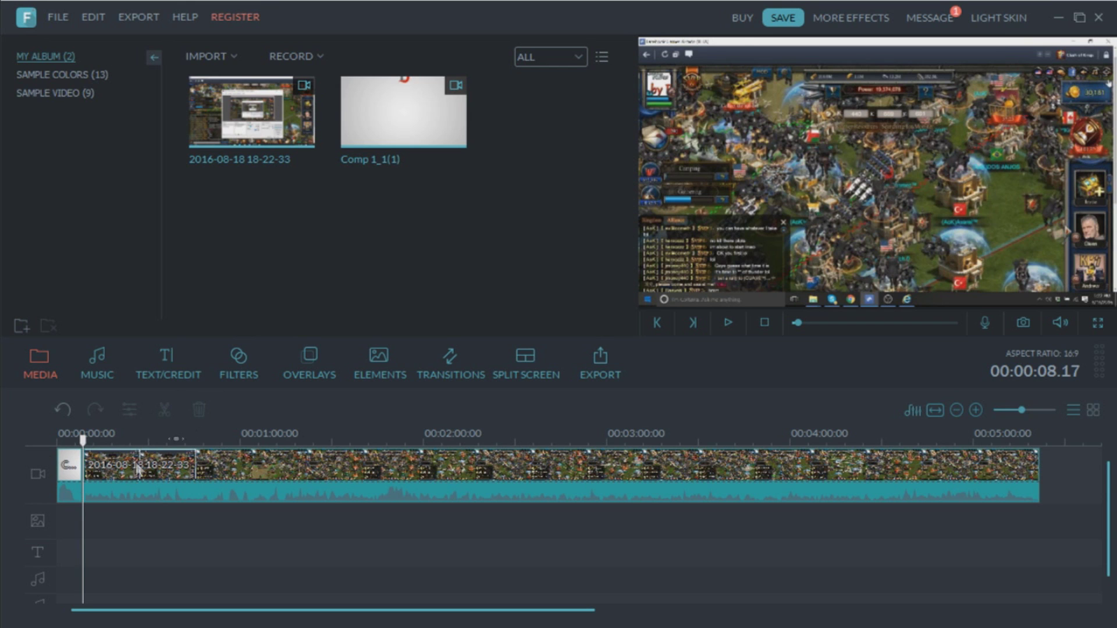
pyautogui.click(98, 372)
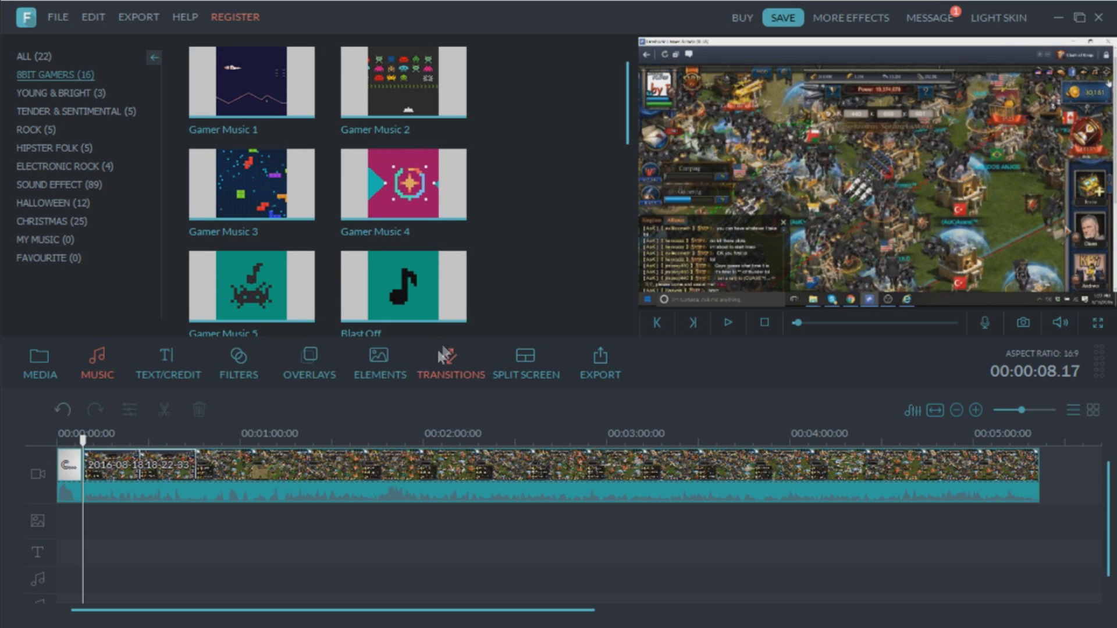
# Add Gamer Music 4 from 8BIT GAMERS to the music track and preview it.
pyautogui.moveTo(405, 324)
pyautogui.scroll(-8, 417, 193)
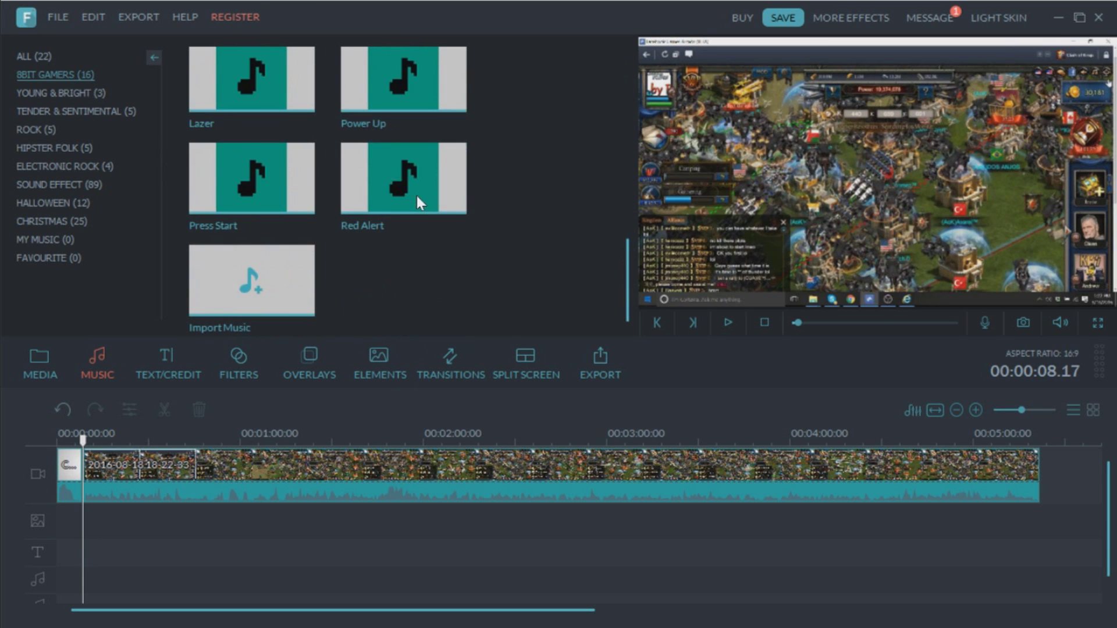
pyautogui.scroll(8, 414, 200)
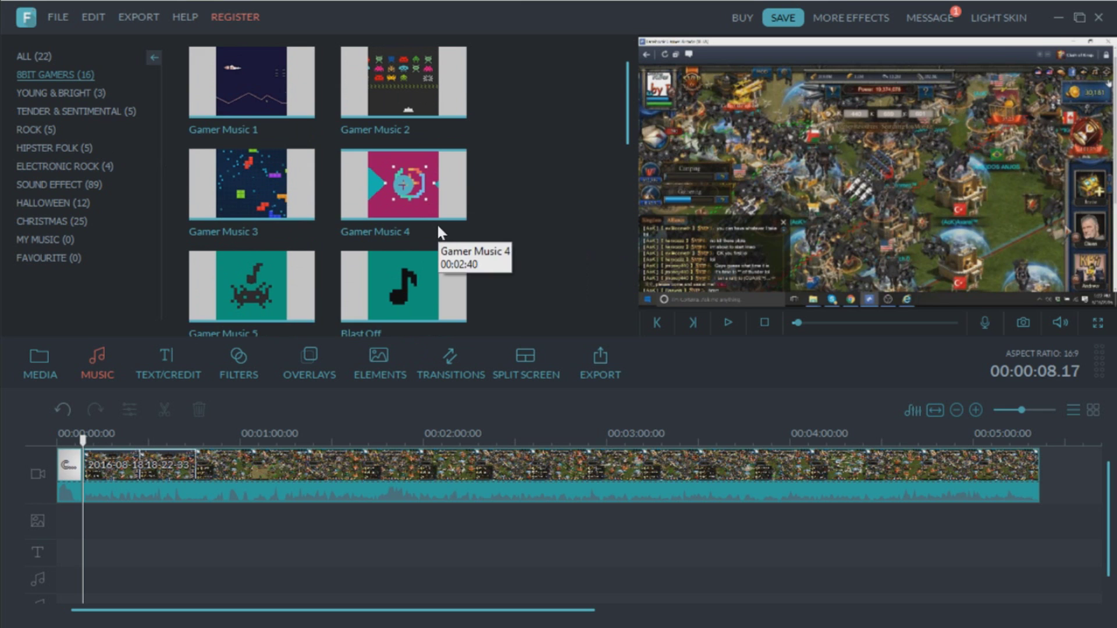
pyautogui.scroll(-3, 467, 185)
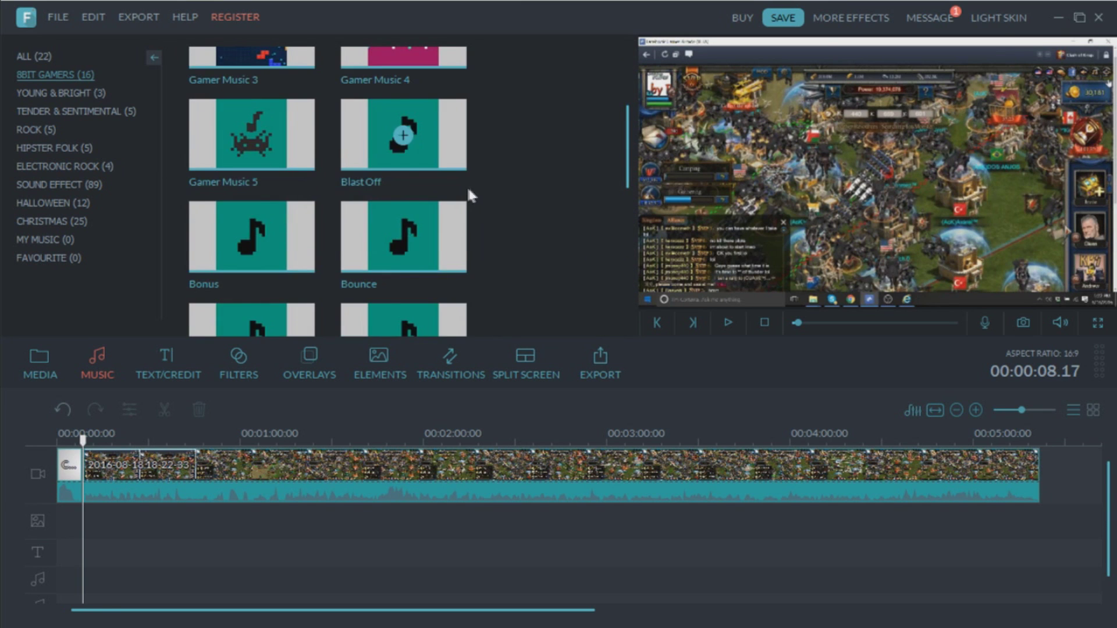
pyautogui.scroll(3, 467, 185)
pyautogui.moveTo(366, 187); pyautogui.dragTo(76, 557)
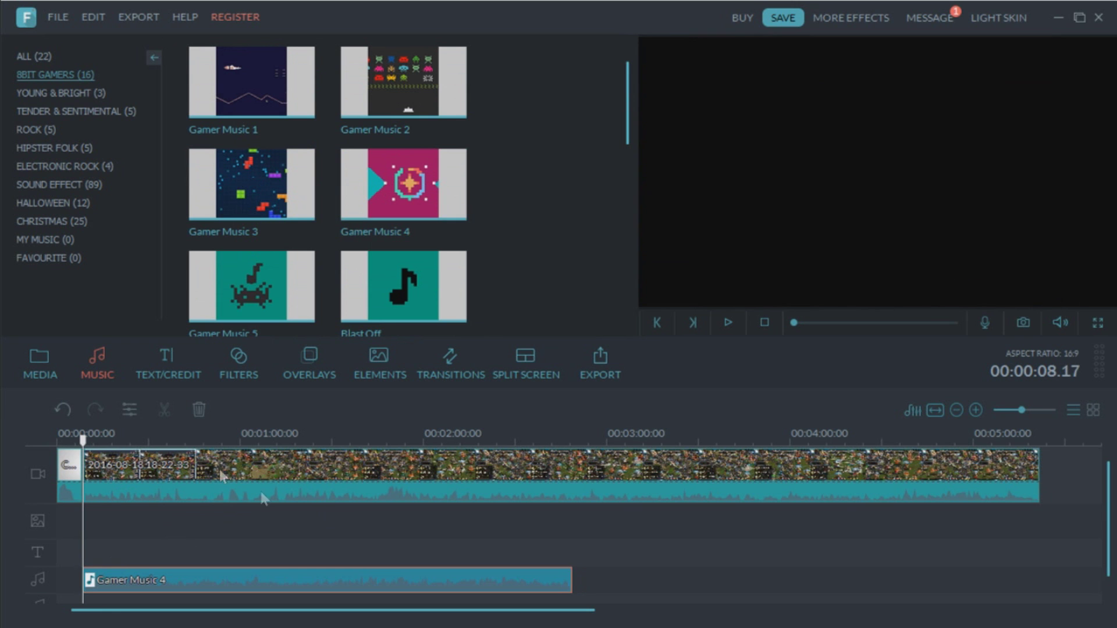
pyautogui.click(725, 324)
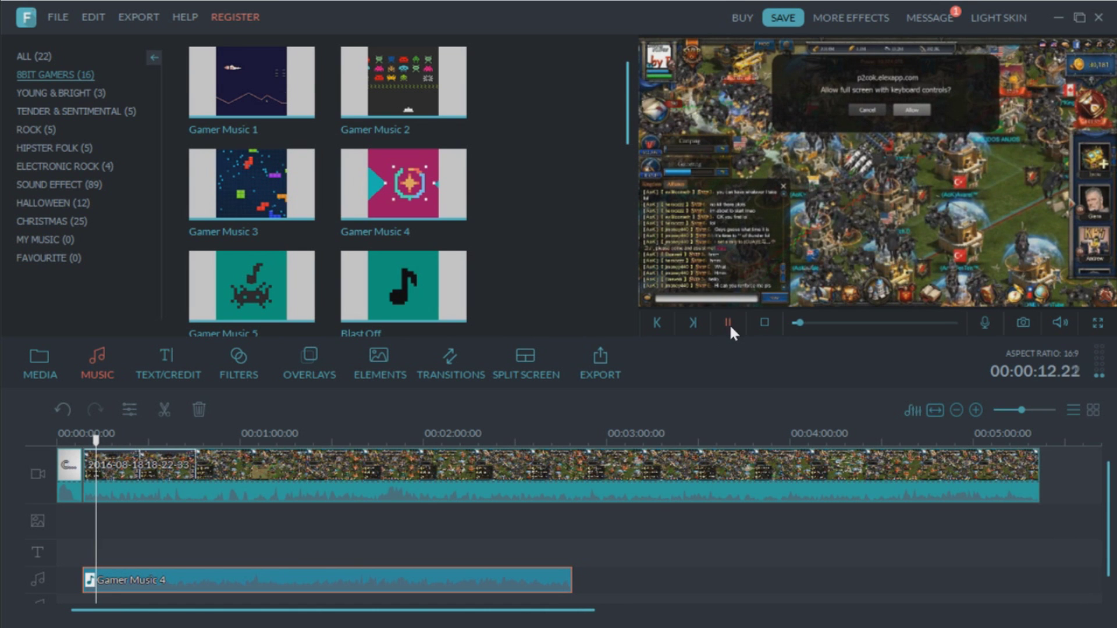
pyautogui.click(728, 323)
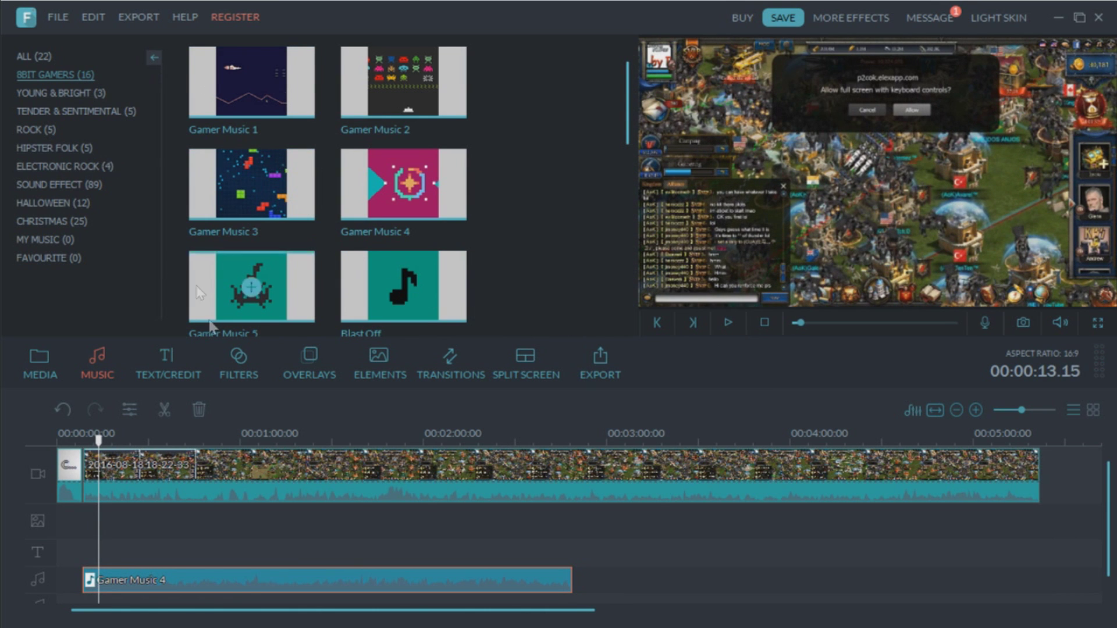
pyautogui.click(165, 364)
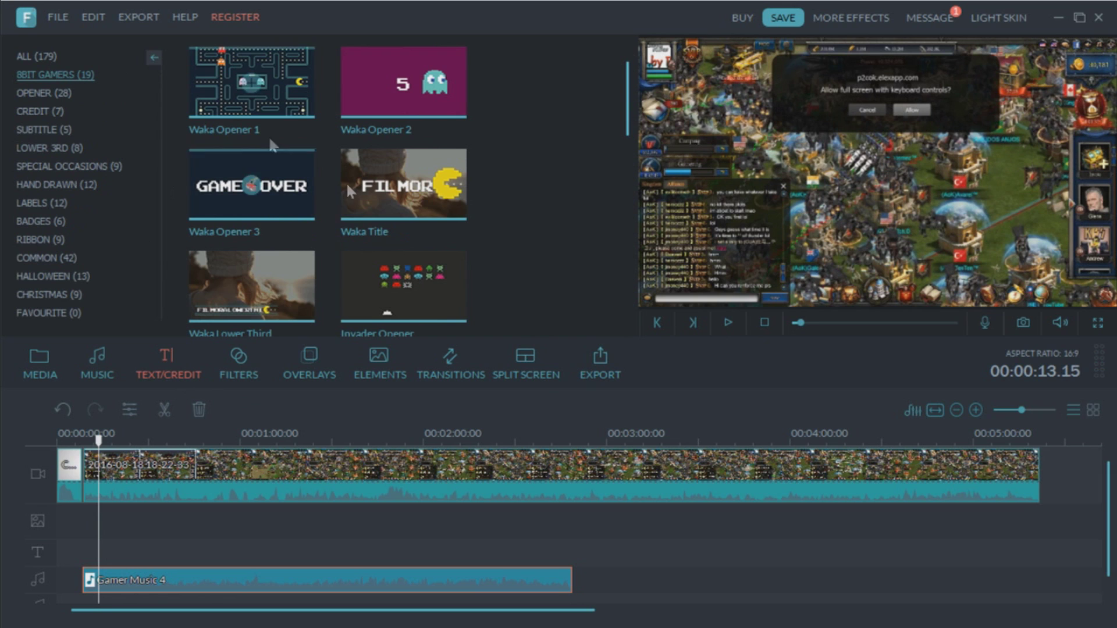
# Add the Waka Opener 3 title and replace GAME OVER with centred text 'filmora'.
pyautogui.moveTo(279, 205); pyautogui.dragTo(104, 546)
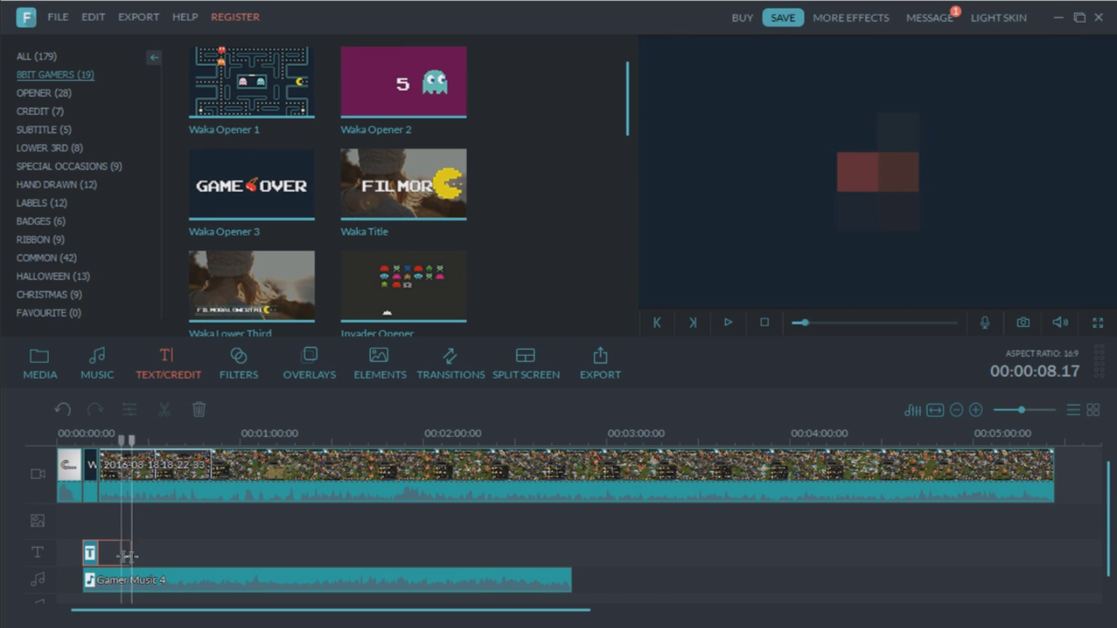
pyautogui.doubleClick(99, 555)
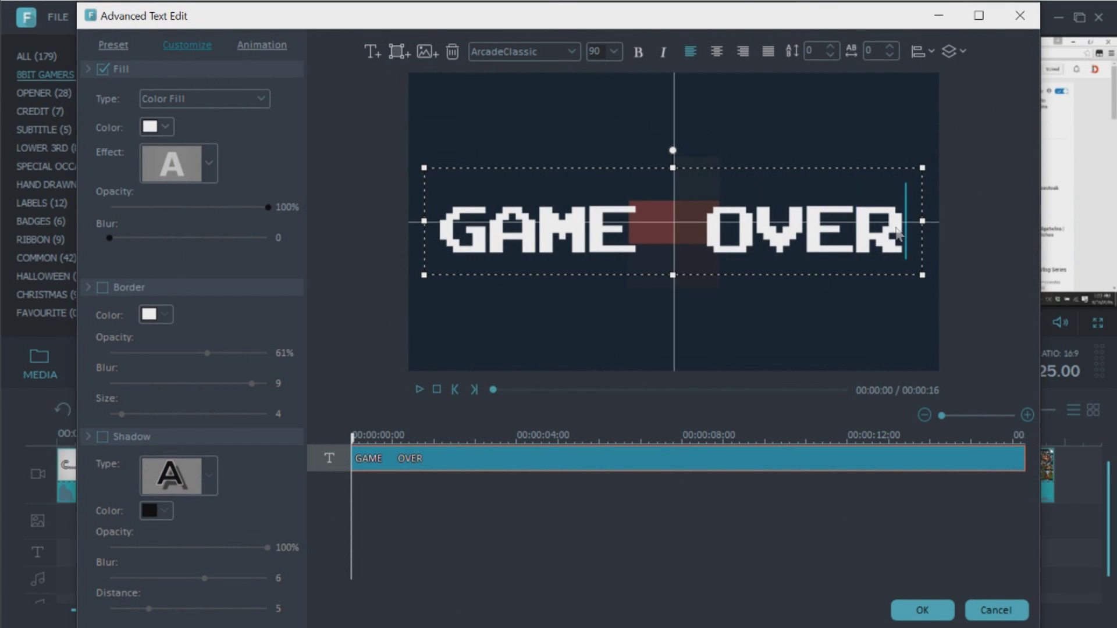
pyautogui.moveTo(899, 235); pyautogui.dragTo(441, 232)
pyautogui.write('filmora')
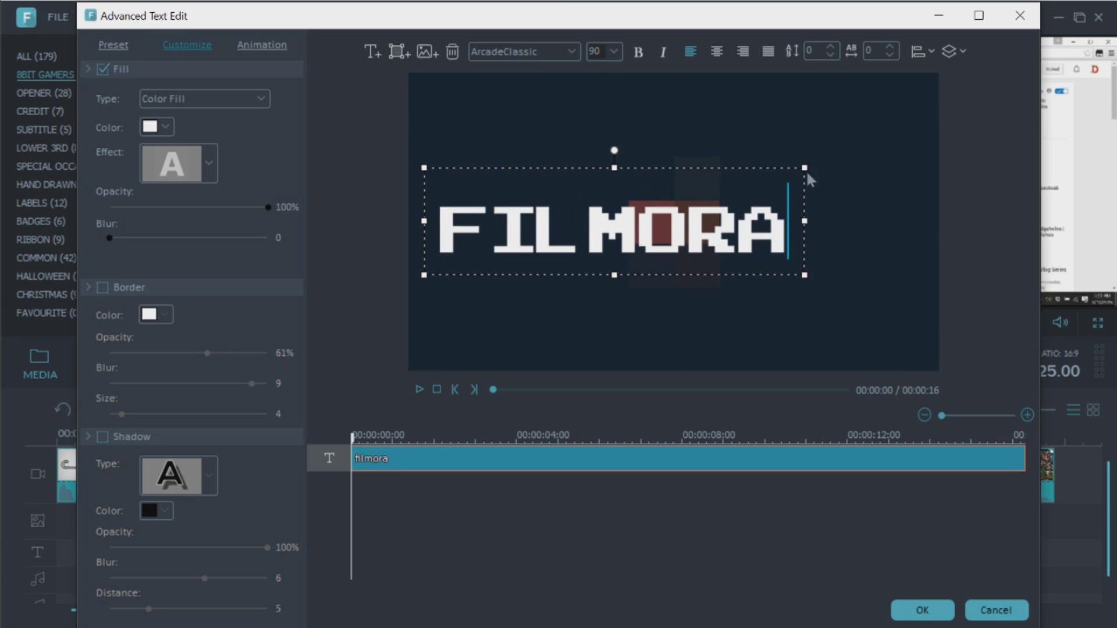
pyautogui.moveTo(806, 182); pyautogui.dragTo(856, 184)
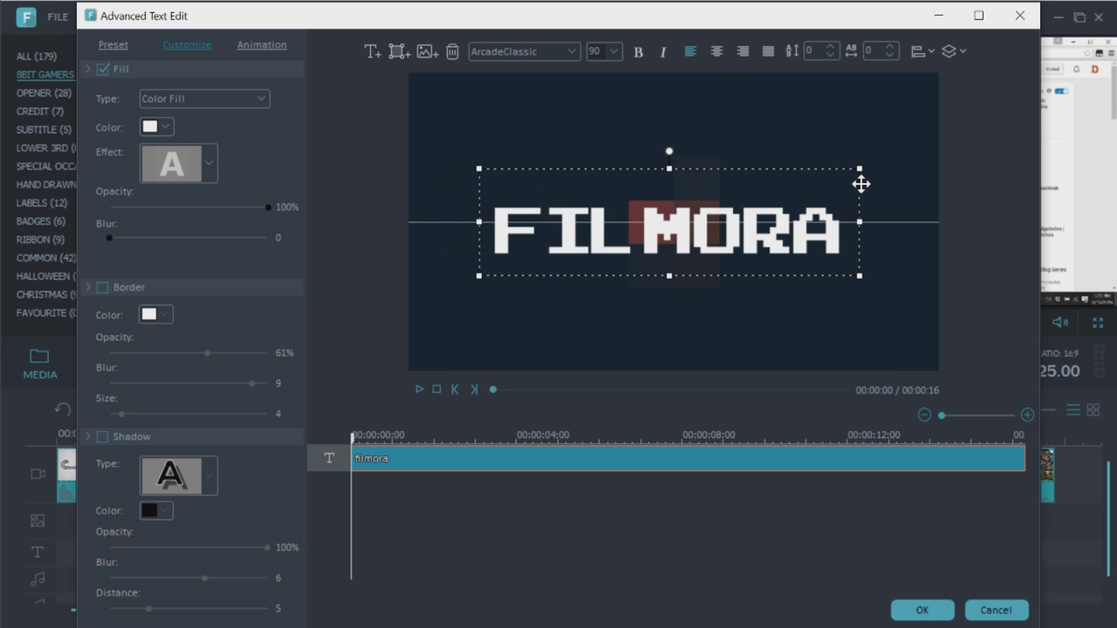
pyautogui.click(941, 615)
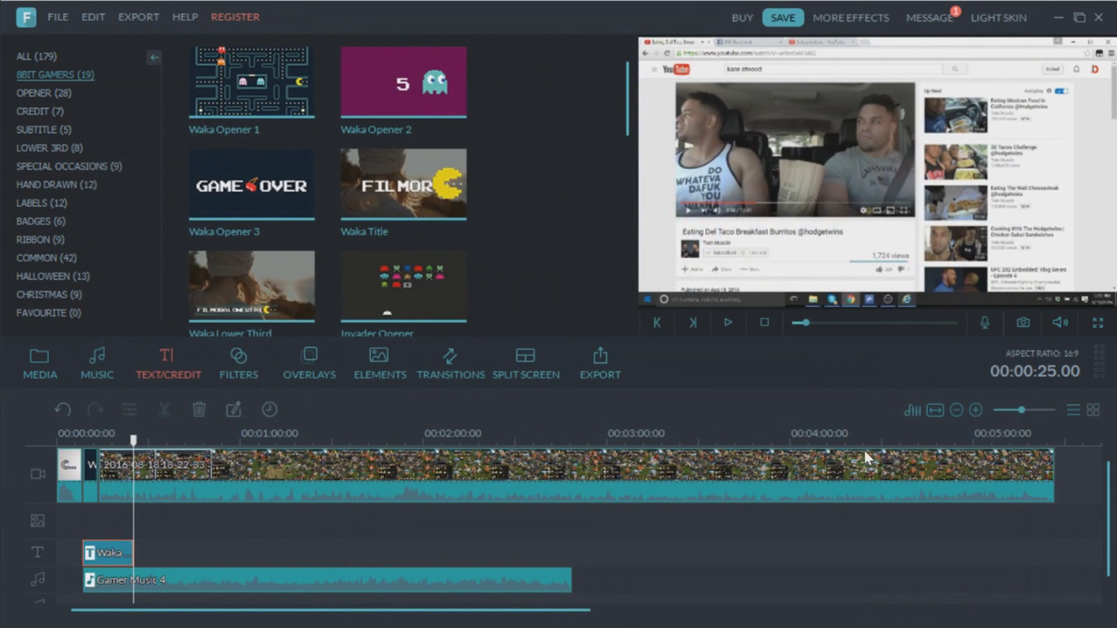
# Preview the title, then move the playhead to 00:01:17.03.
pyautogui.click(722, 330)
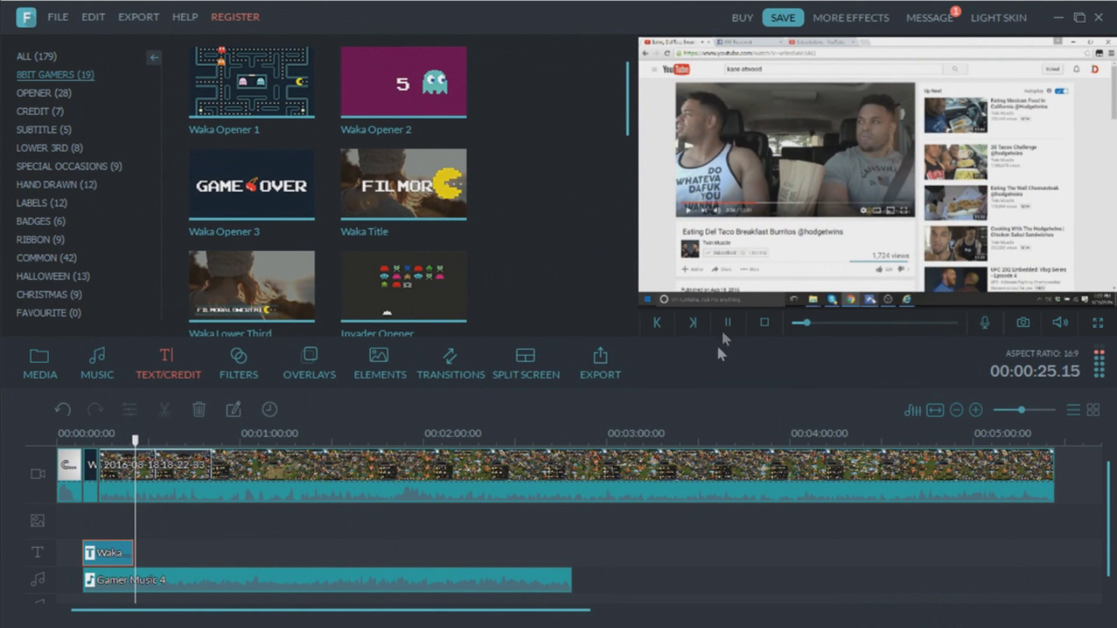
pyautogui.click(86, 535)
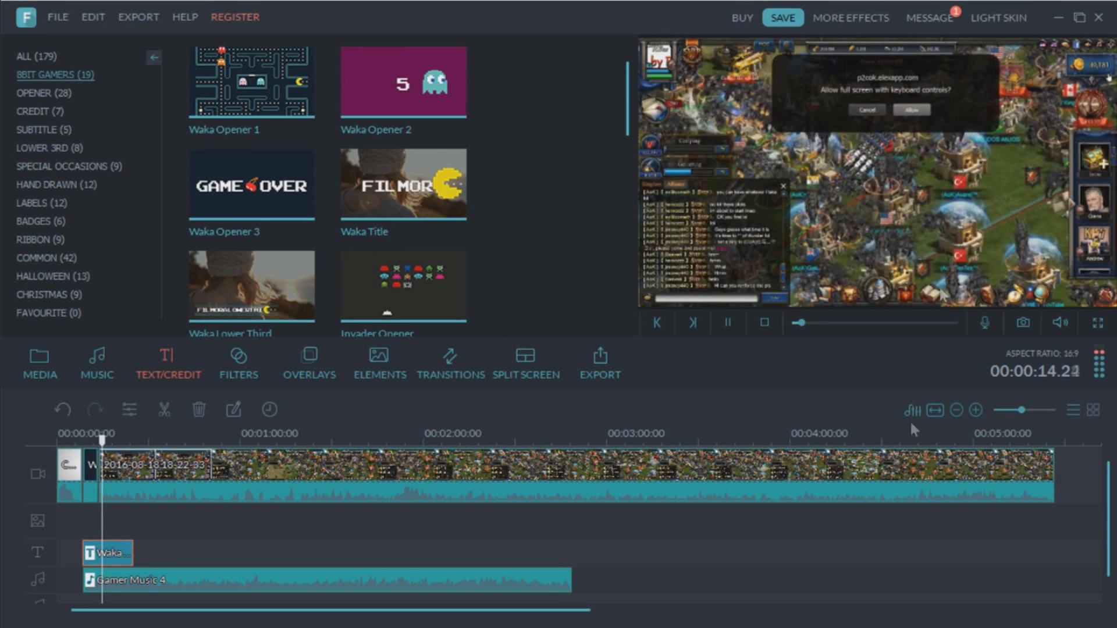
pyautogui.click(729, 322)
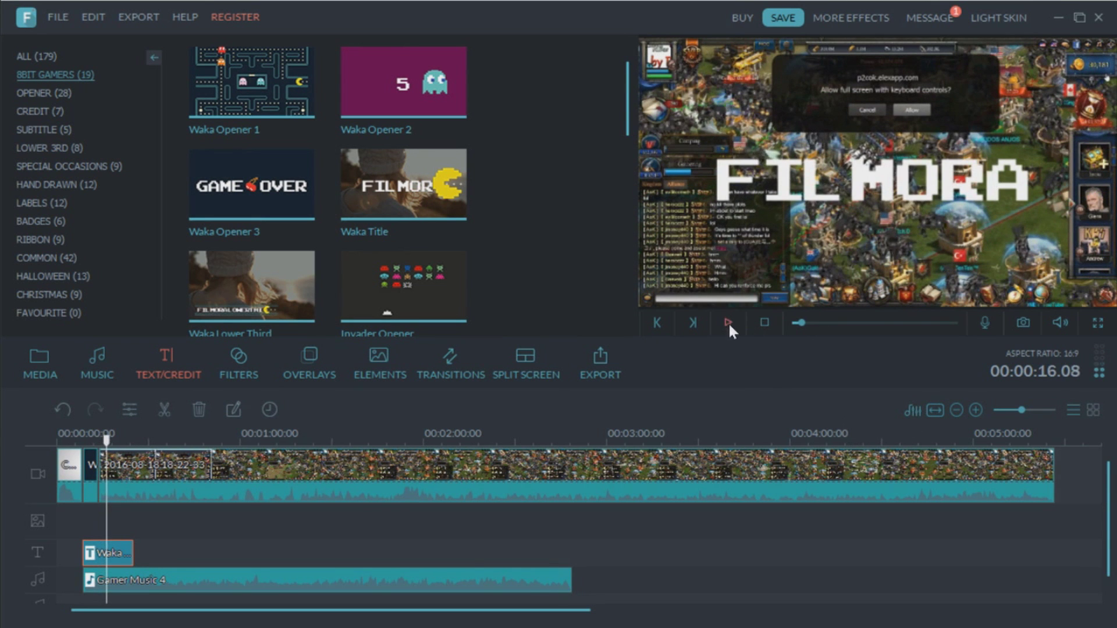
pyautogui.click(242, 517)
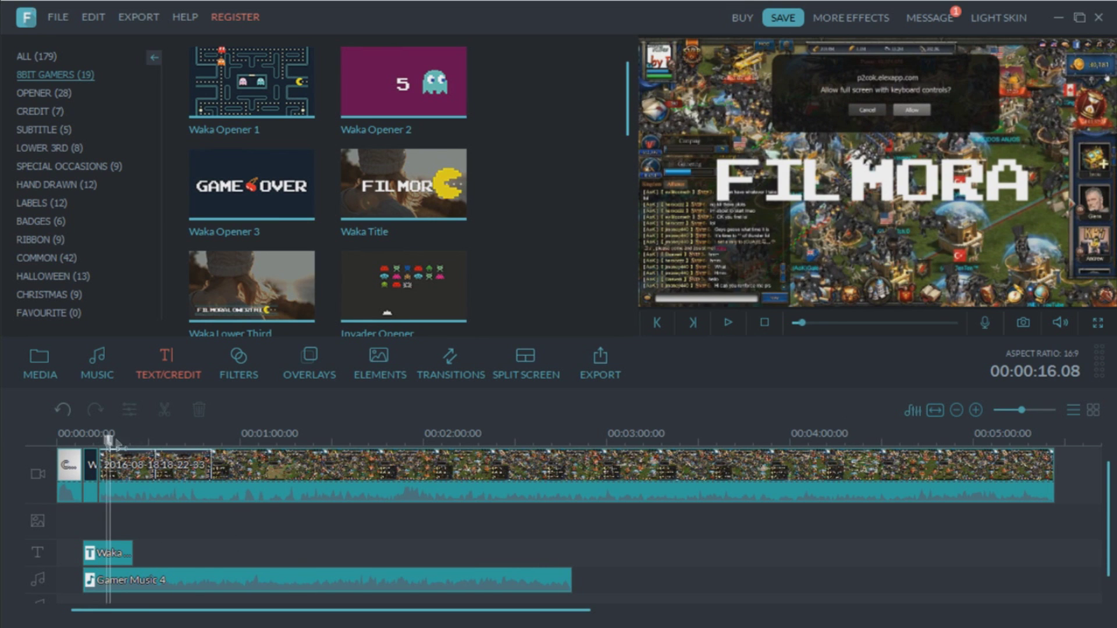
pyautogui.moveTo(110, 441); pyautogui.dragTo(292, 442)
# Split the gameplay at 00:01:17 and 00:01:34 and drop the Pixelate filter on that section.
pyautogui.click(233, 372)
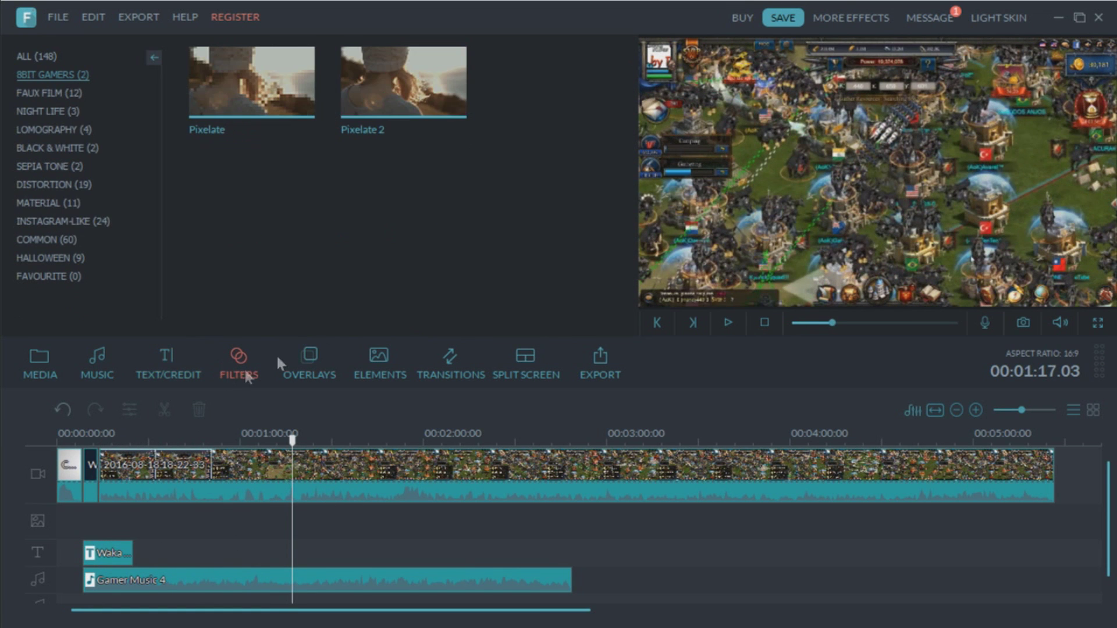
pyautogui.click(304, 479)
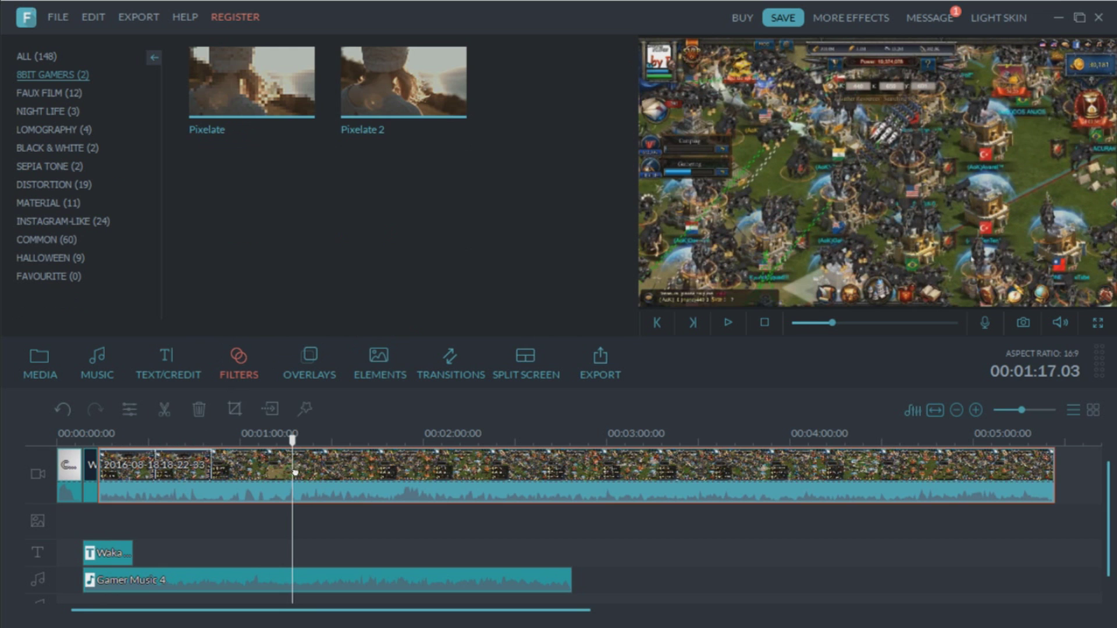
pyautogui.click(166, 408)
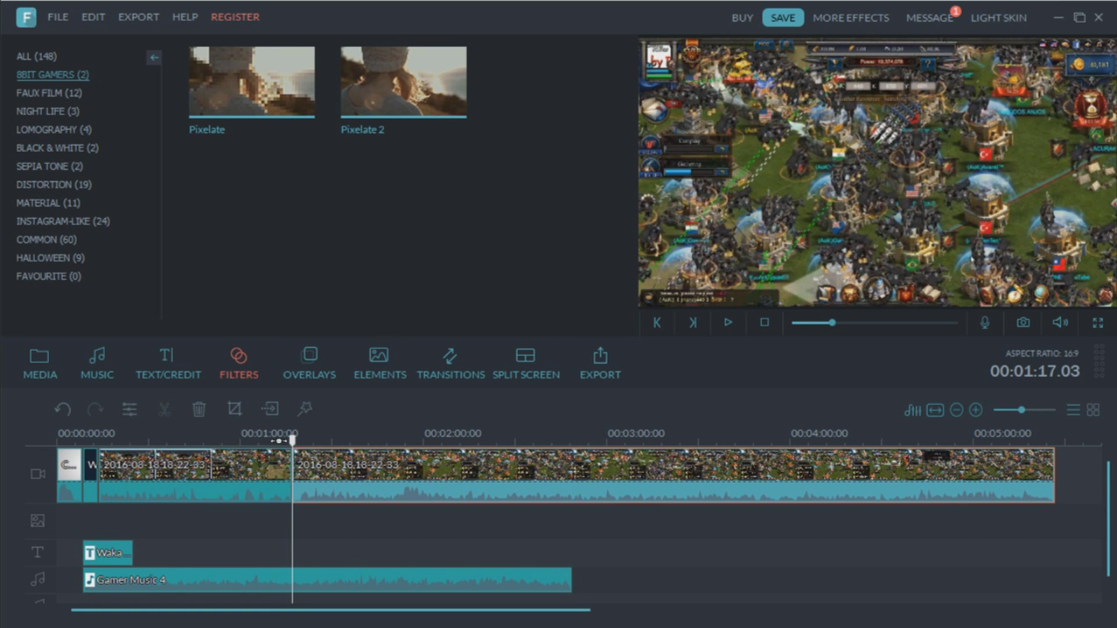
pyautogui.moveTo(292, 447); pyautogui.dragTo(345, 468)
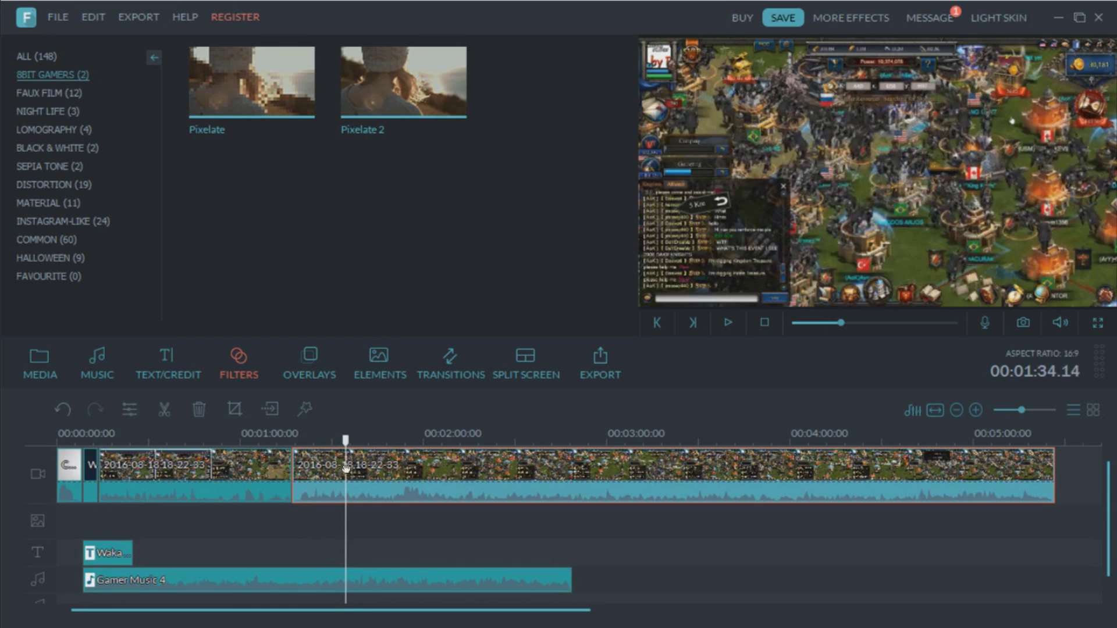
pyautogui.click(171, 414)
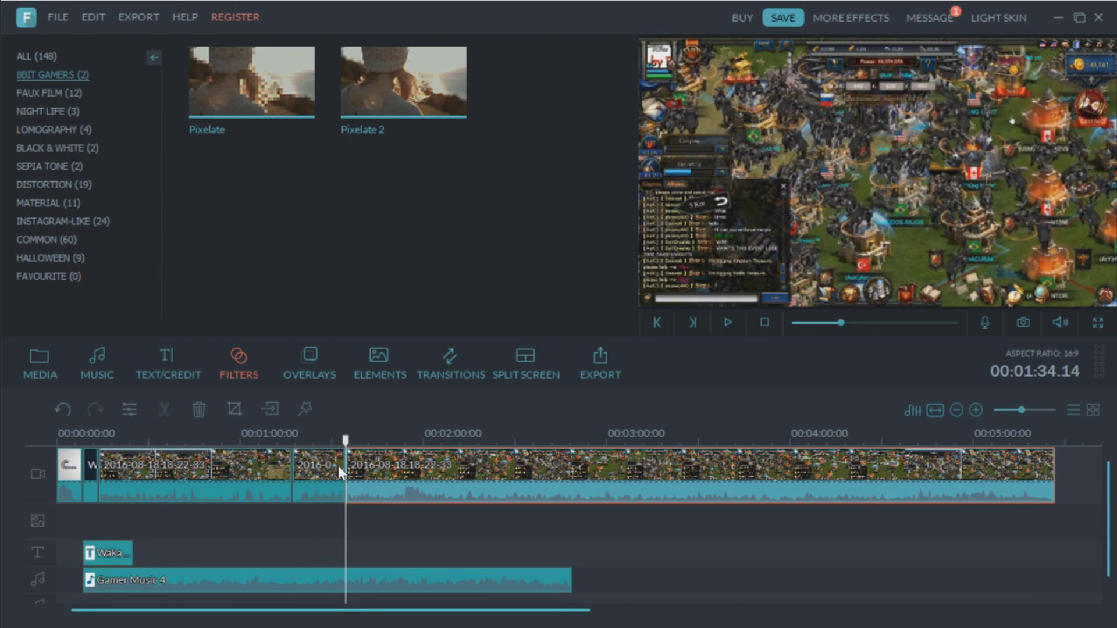
pyautogui.click(340, 466)
pyautogui.moveTo(278, 138); pyautogui.dragTo(317, 512)
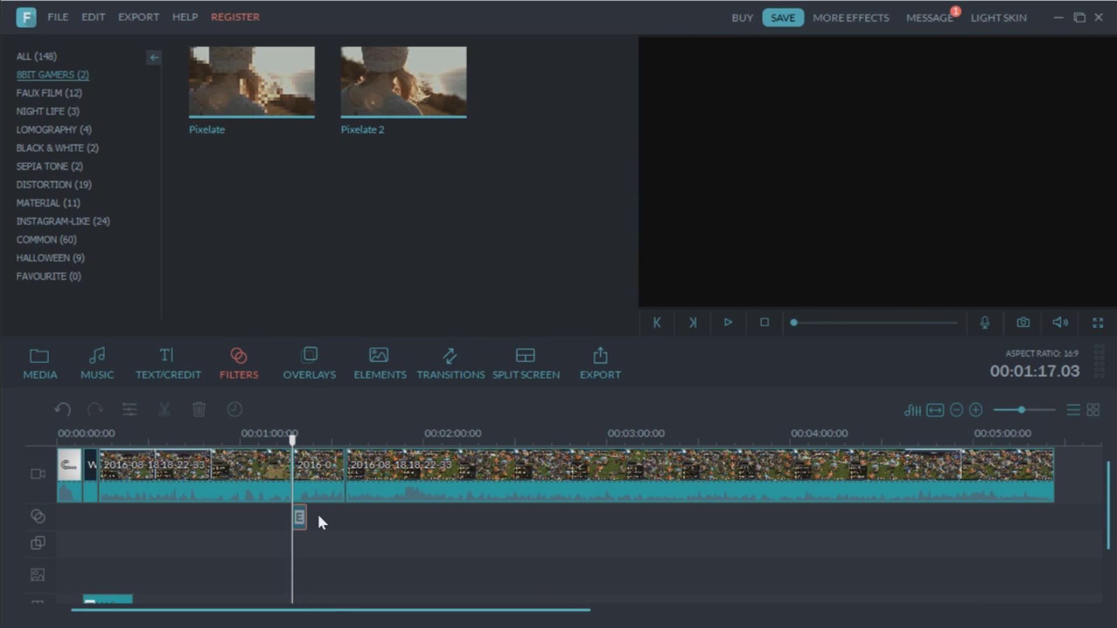
# Preview the Pixelate section, then add Pixelate 2 beside it and preview again.
pyautogui.click(728, 322)
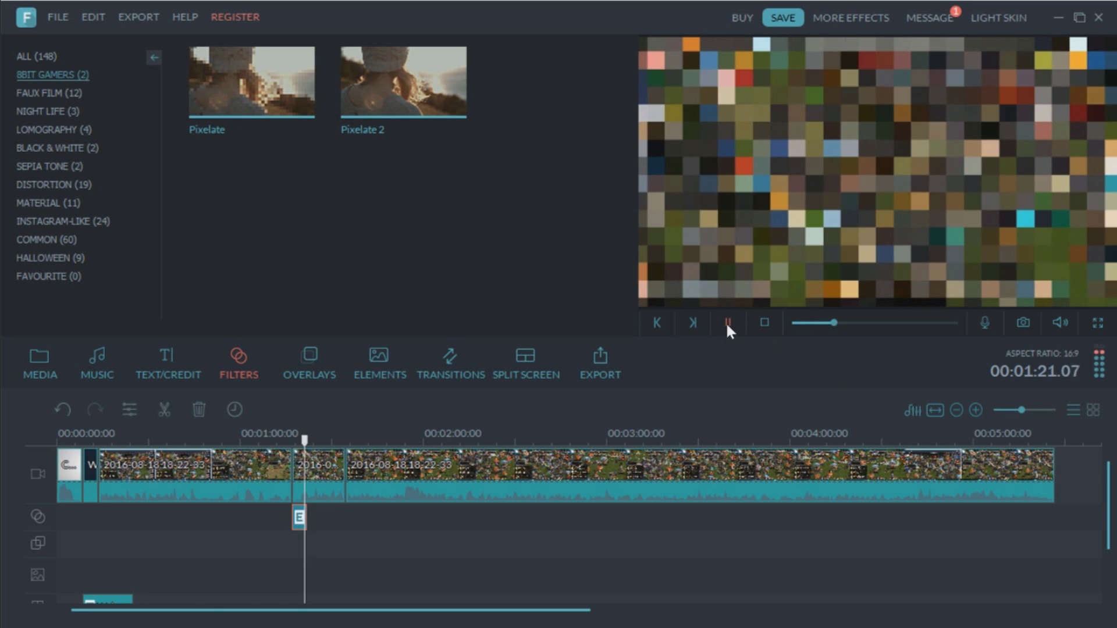
pyautogui.click(727, 323)
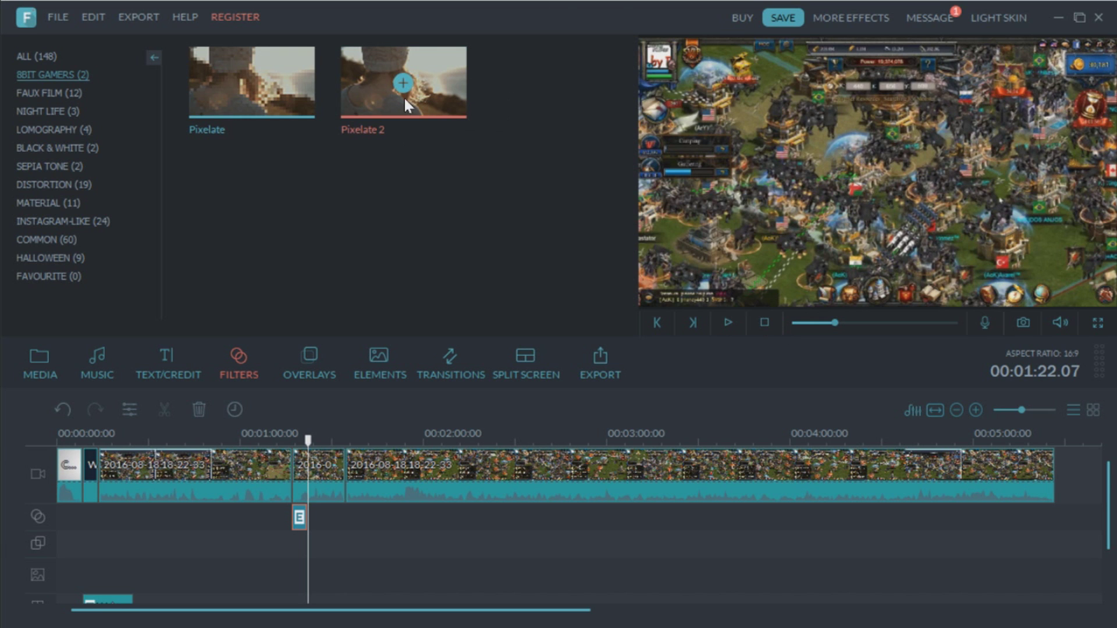
pyautogui.moveTo(404, 96); pyautogui.dragTo(314, 515)
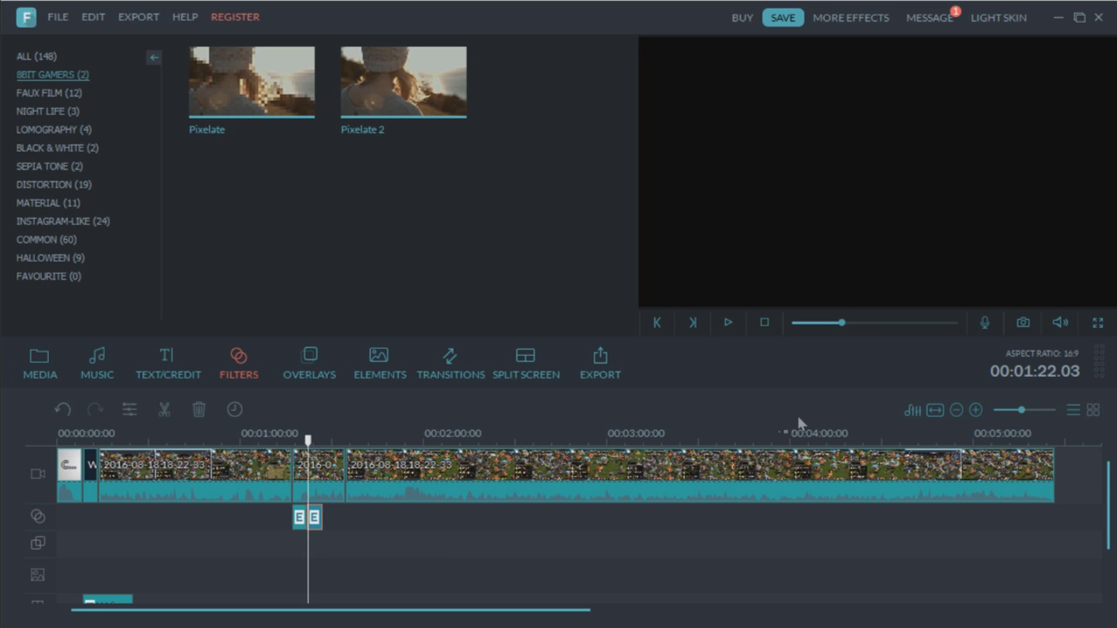
pyautogui.click(728, 322)
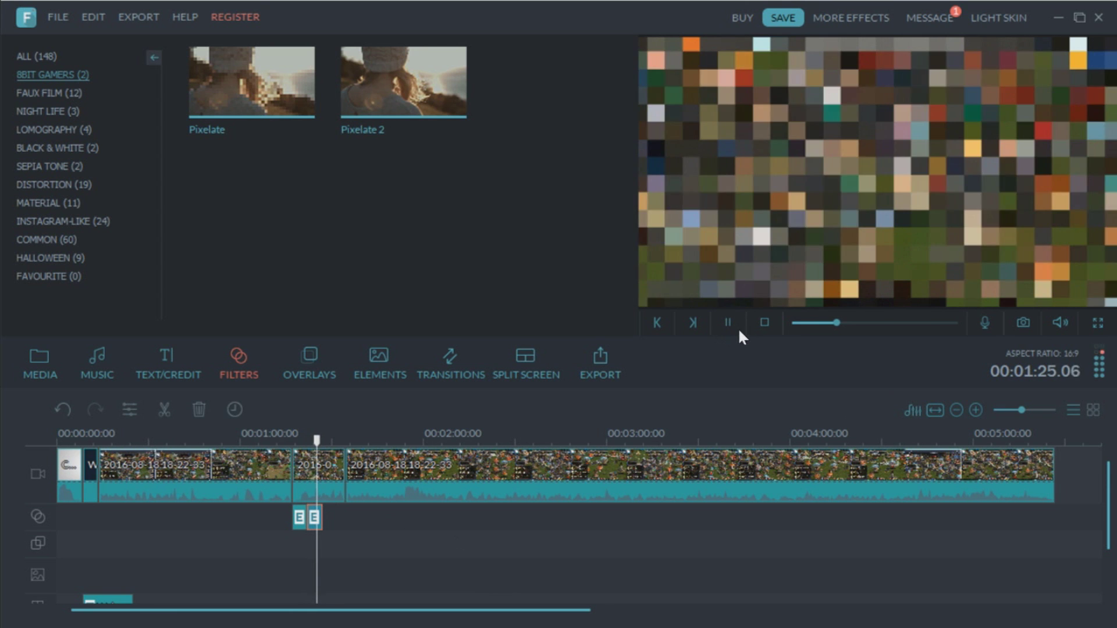
pyautogui.click(728, 322)
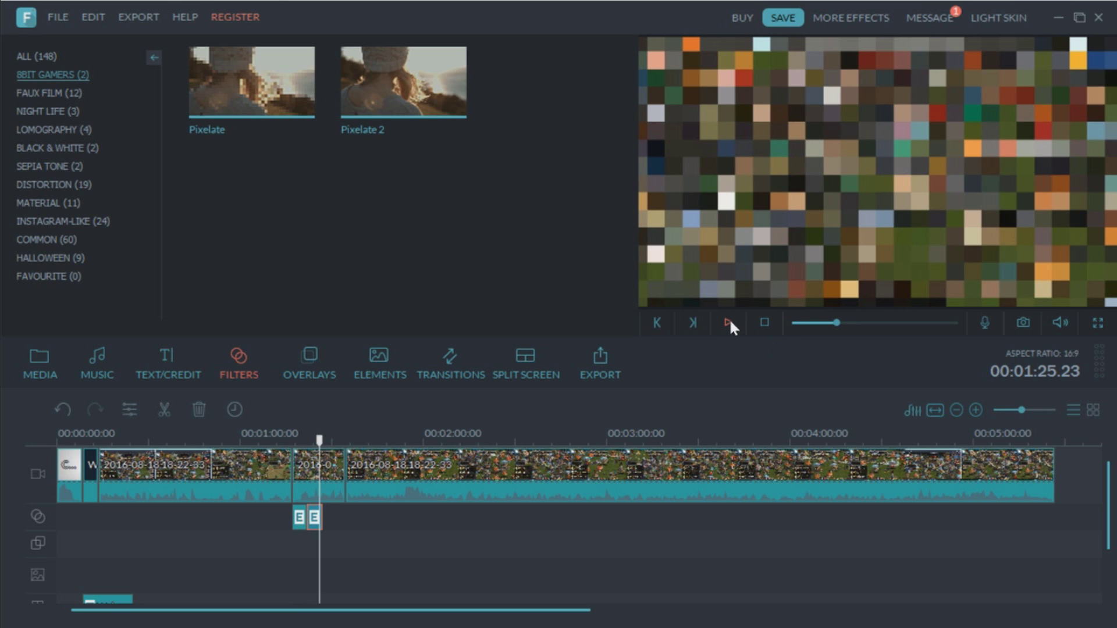
# Split the later gameplay clip at about 00:01:59.
pyautogui.click(318, 373)
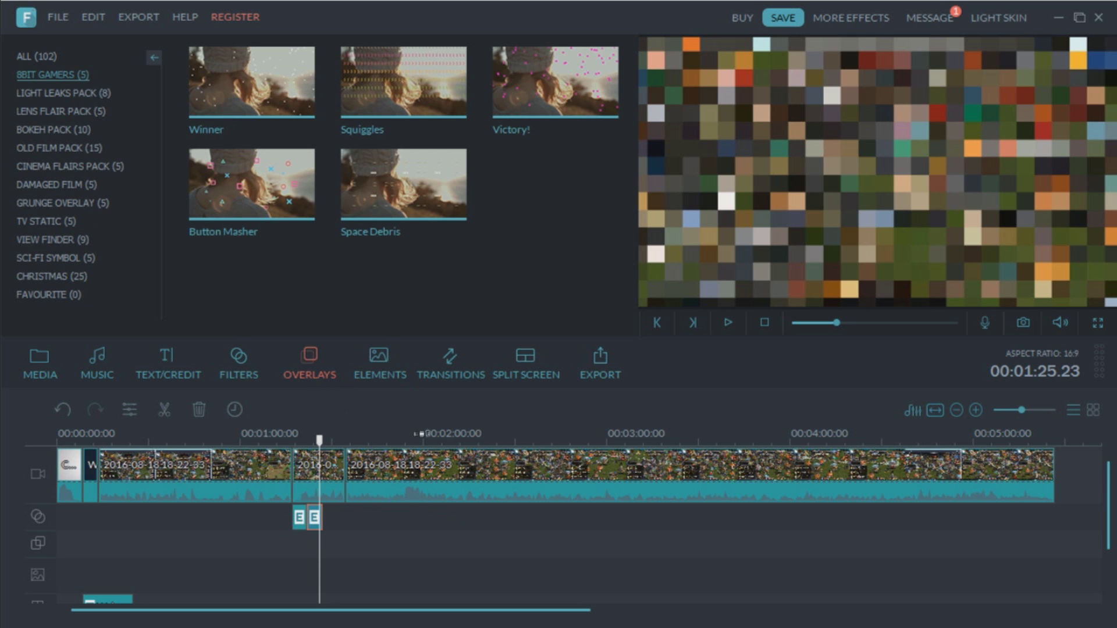
pyautogui.click(443, 475)
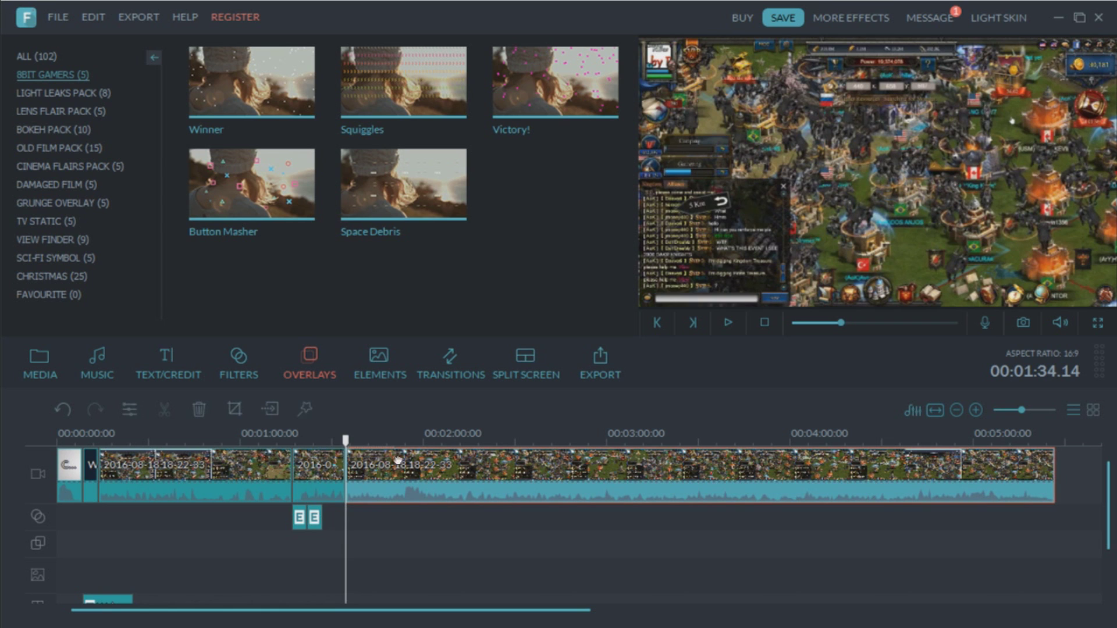
pyautogui.moveTo(346, 443); pyautogui.dragTo(474, 444)
pyautogui.click(173, 410)
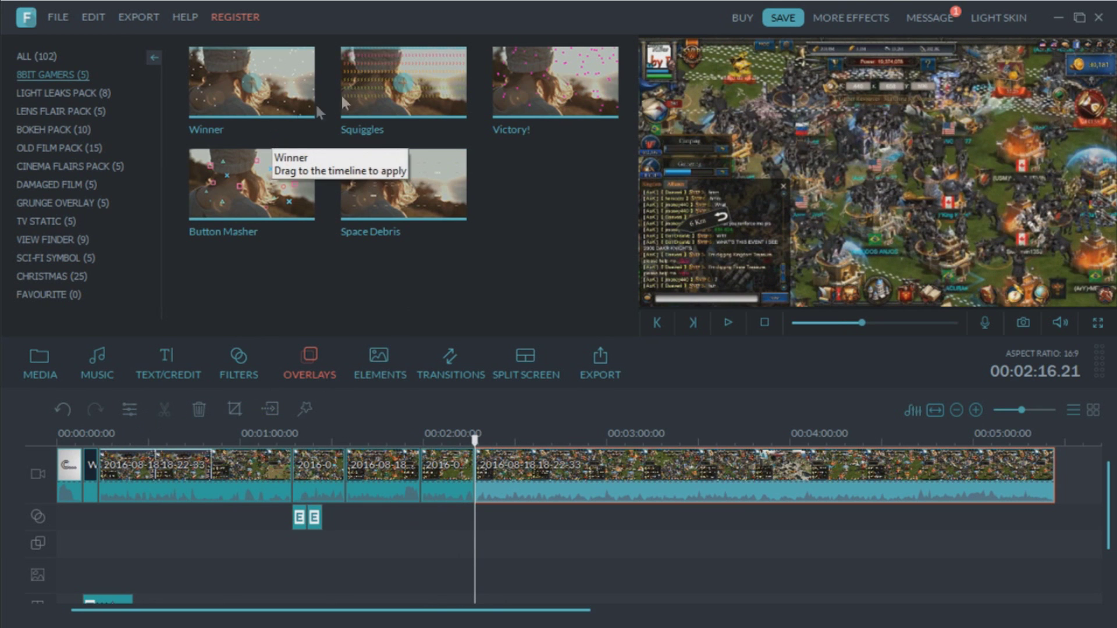
# Add the Squiggles, Winner and Bokeh 4 overlays at the two-minute section, previewing each.
pyautogui.moveTo(343, 93)
pyautogui.mouseDown()
pyautogui.moveTo(404, 251)
pyautogui.moveTo(428, 517)
pyautogui.mouseUp()
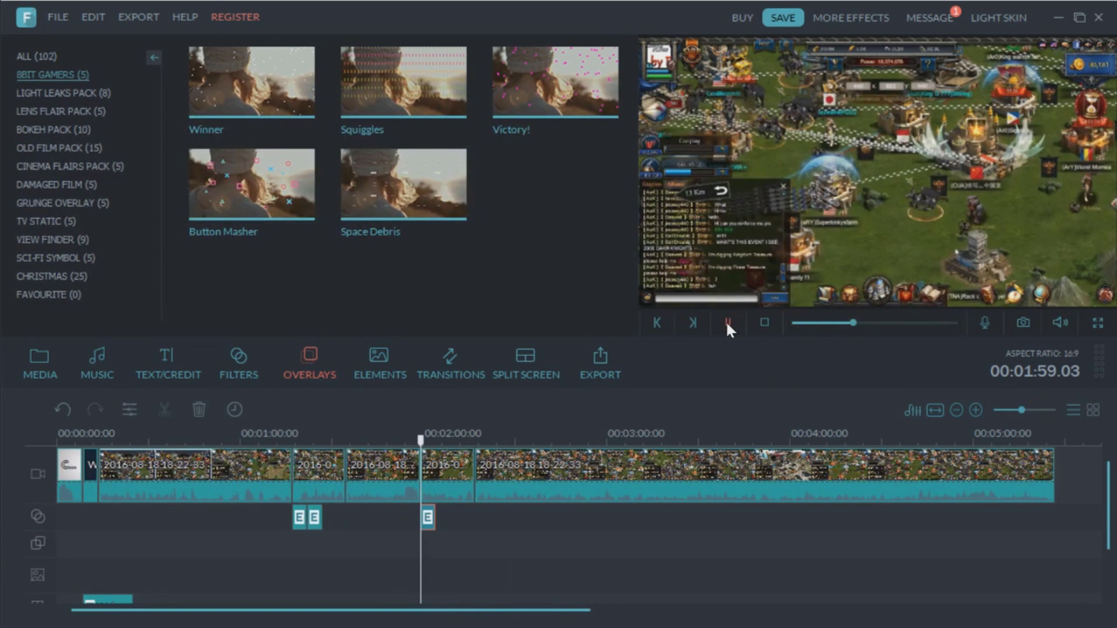
pyautogui.click(727, 323)
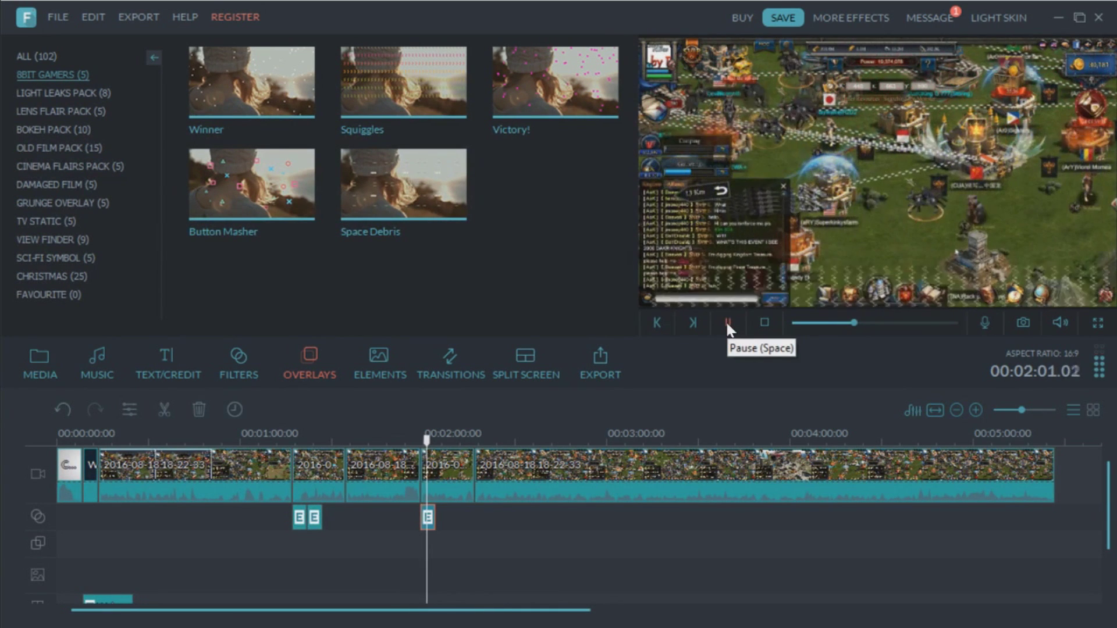
pyautogui.click(726, 323)
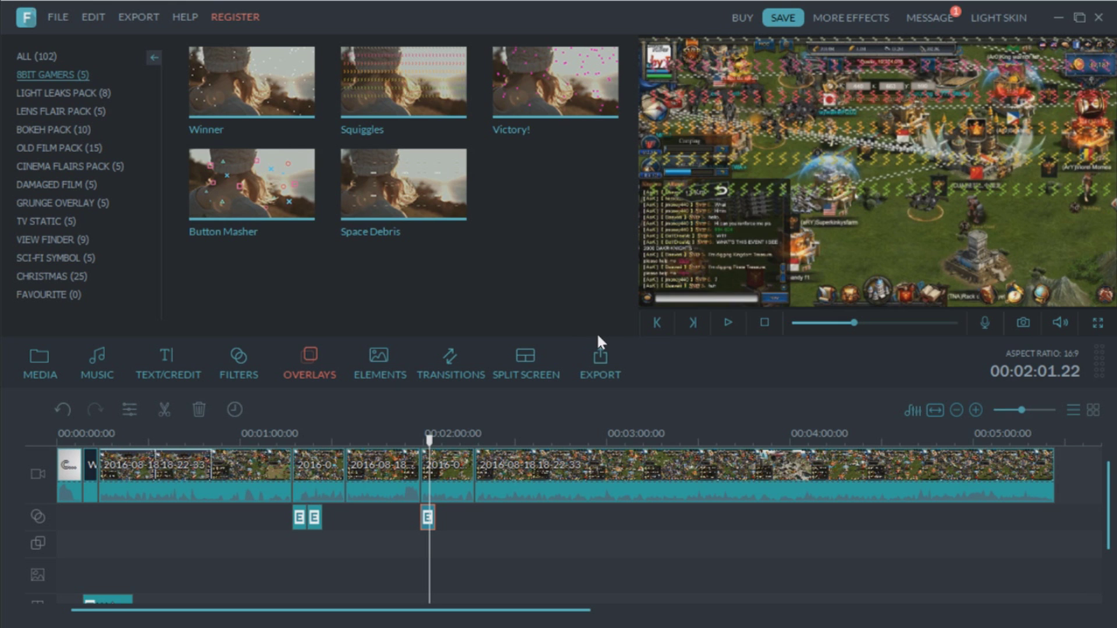
pyautogui.moveTo(251, 81); pyautogui.dragTo(456, 514)
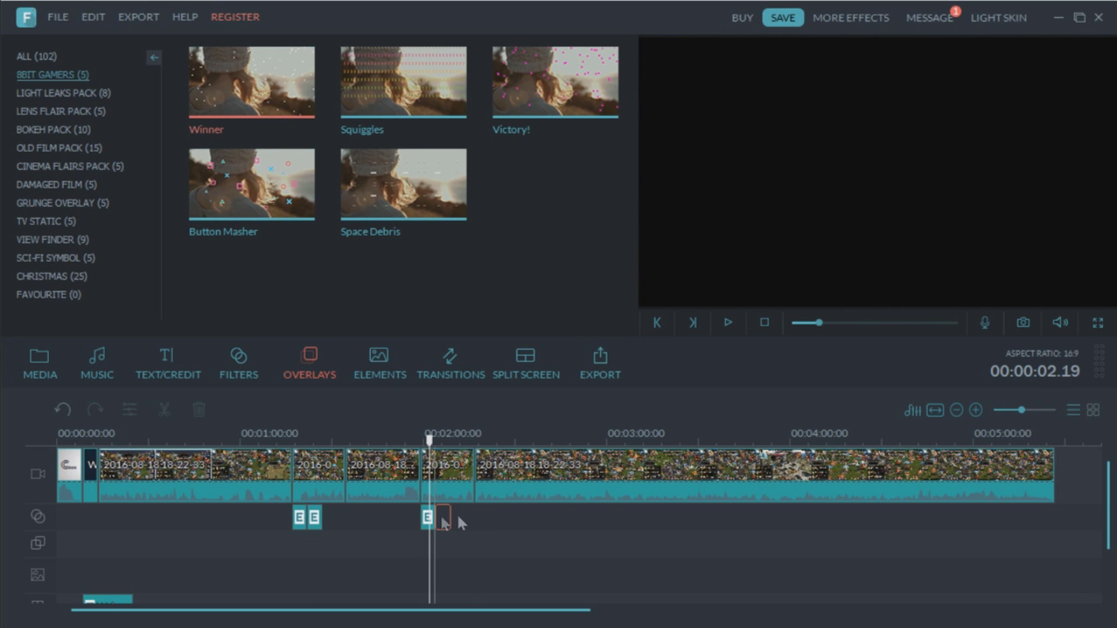
pyautogui.click(722, 321)
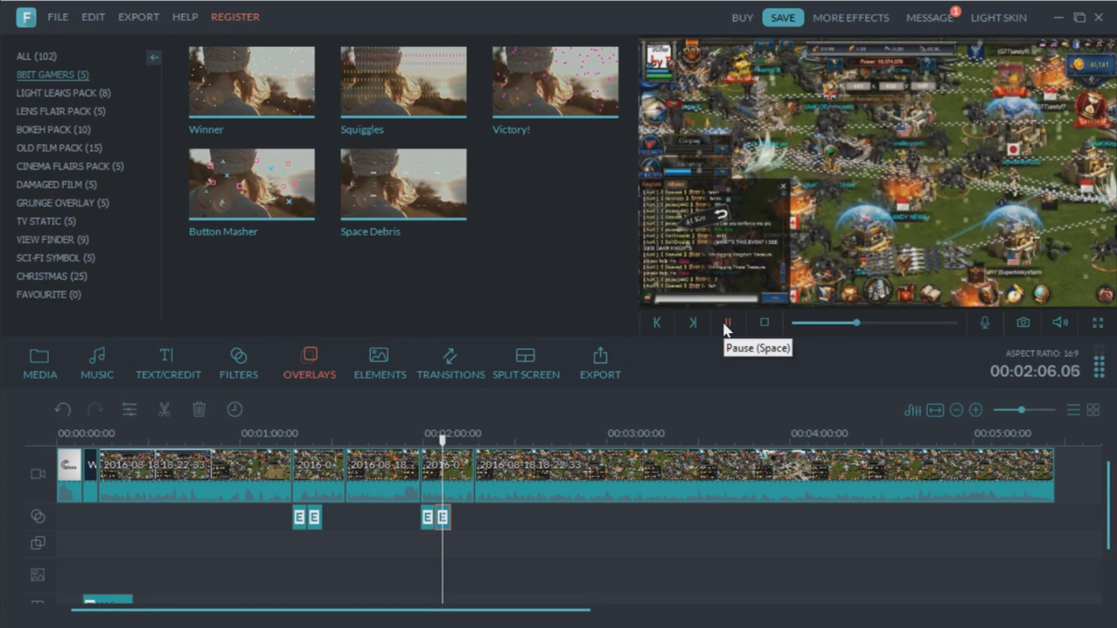
pyautogui.click(727, 323)
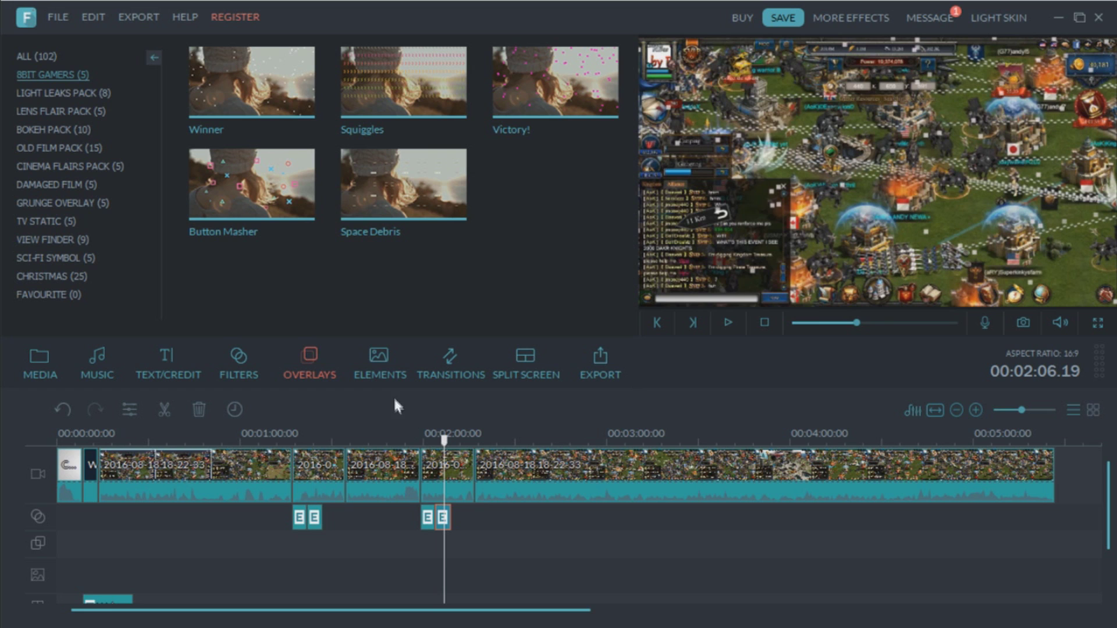
pyautogui.click(58, 125)
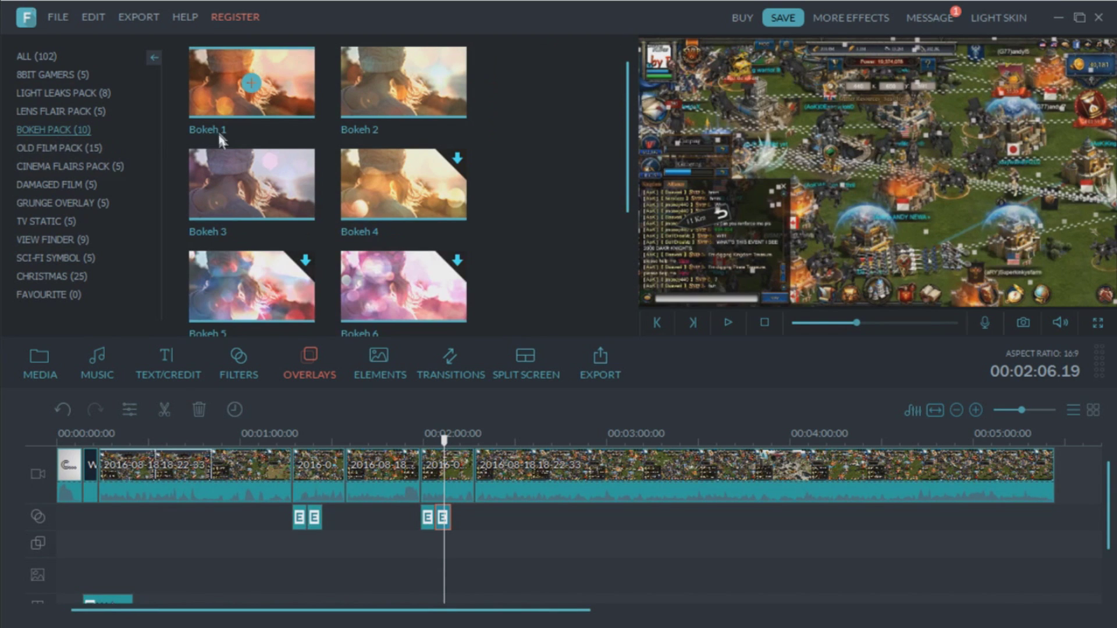
pyautogui.moveTo(378, 186); pyautogui.dragTo(457, 512)
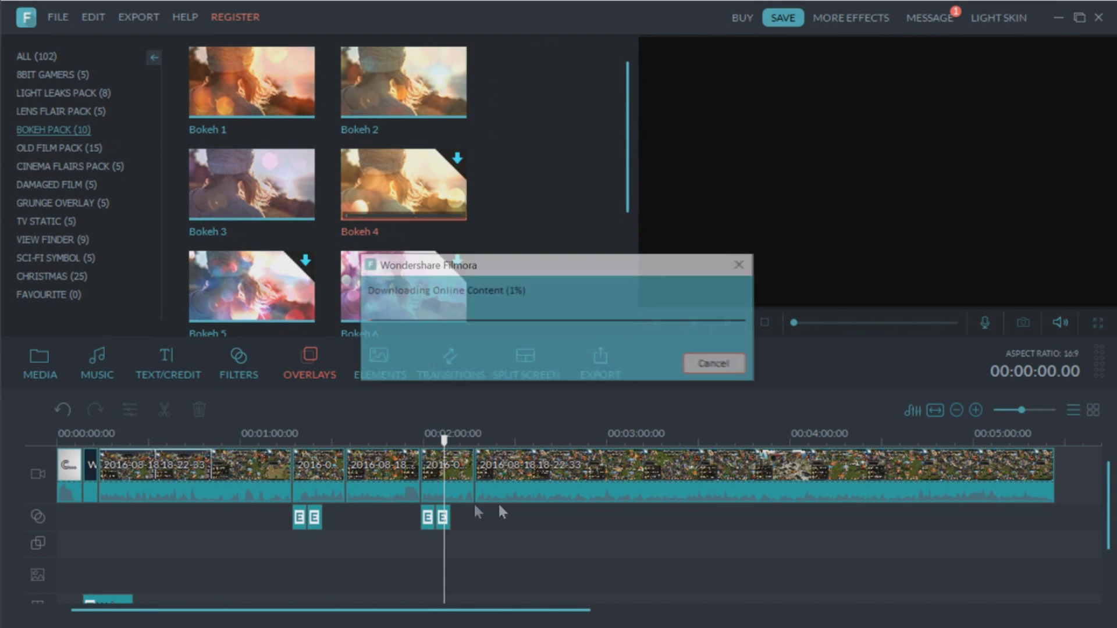